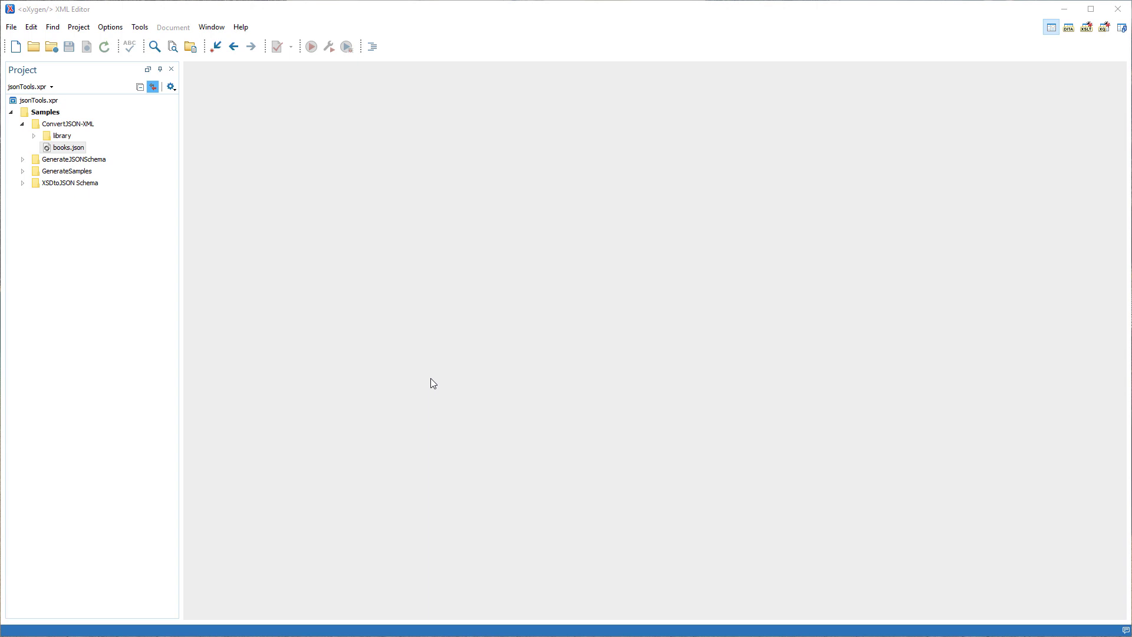
- Open books.json and start a JSON to XML conversion that outputs books.xml
{"action": "double_click", "coordinate": [71, 148]}
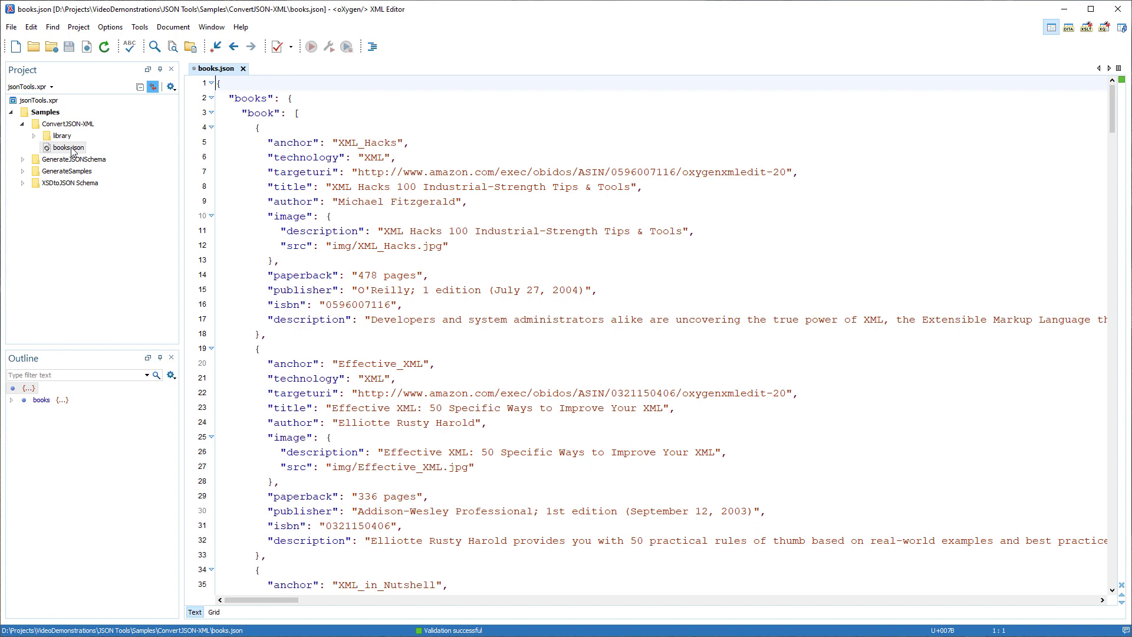
{"action": "left_click", "coordinate": [141, 27]}
{"action": "mouse_move", "coordinate": [164, 133]}
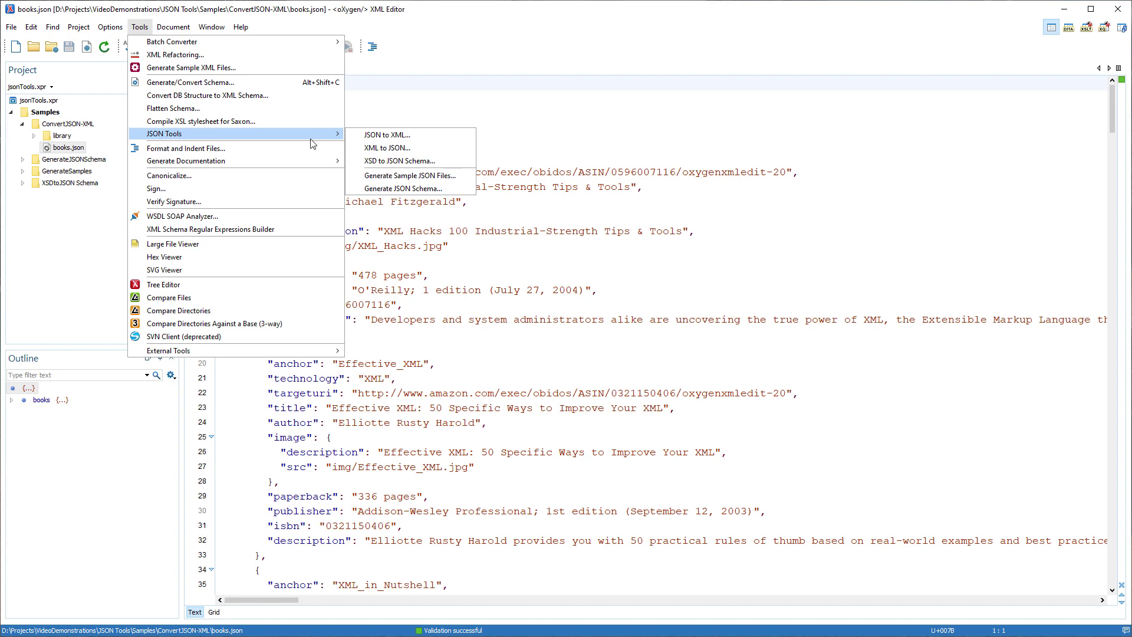
{"action": "left_click", "coordinate": [366, 139]}
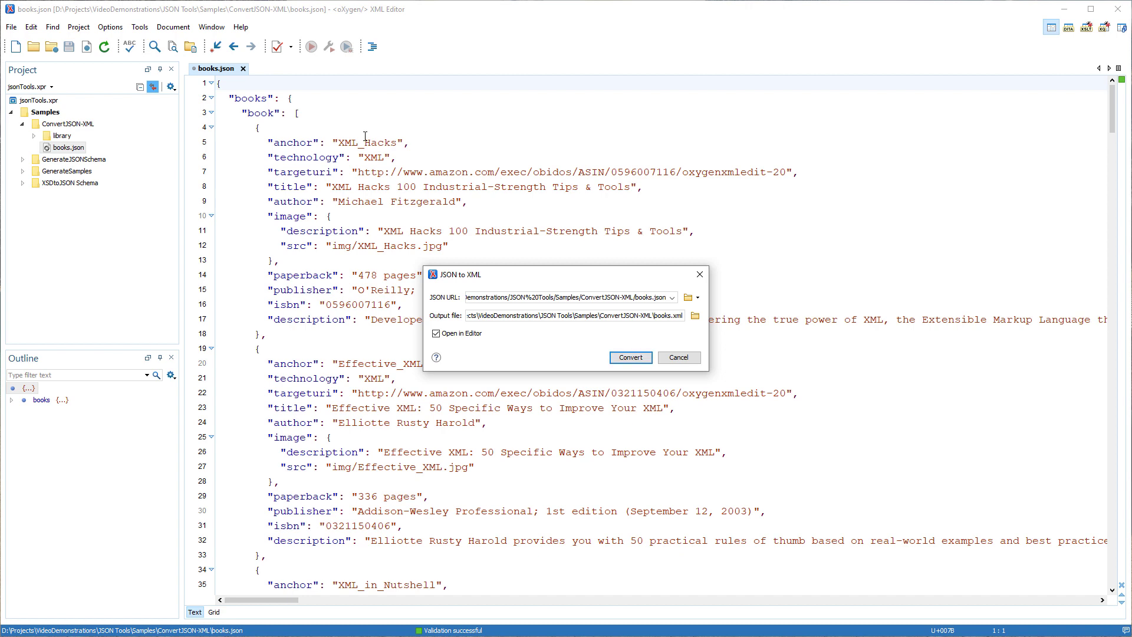
- Convert books.json to books.xml, compare them side by side, then close books.json
{"action": "left_click", "coordinate": [628, 357]}
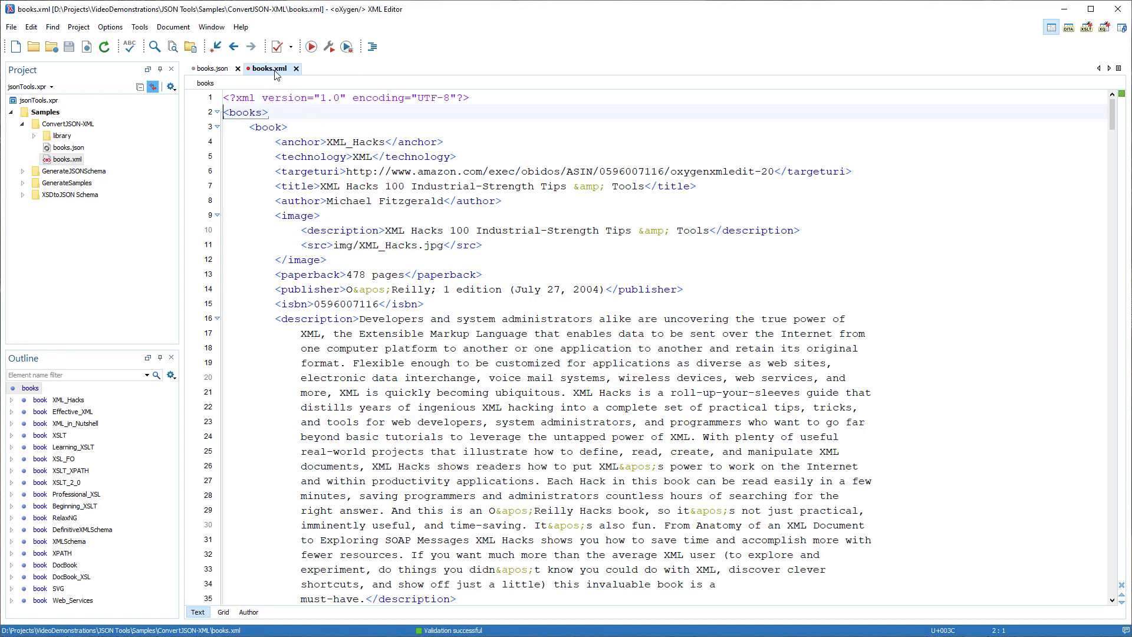
{"action": "left_click_drag", "start_coordinate": [270, 69], "coordinate": [1123, 300]}
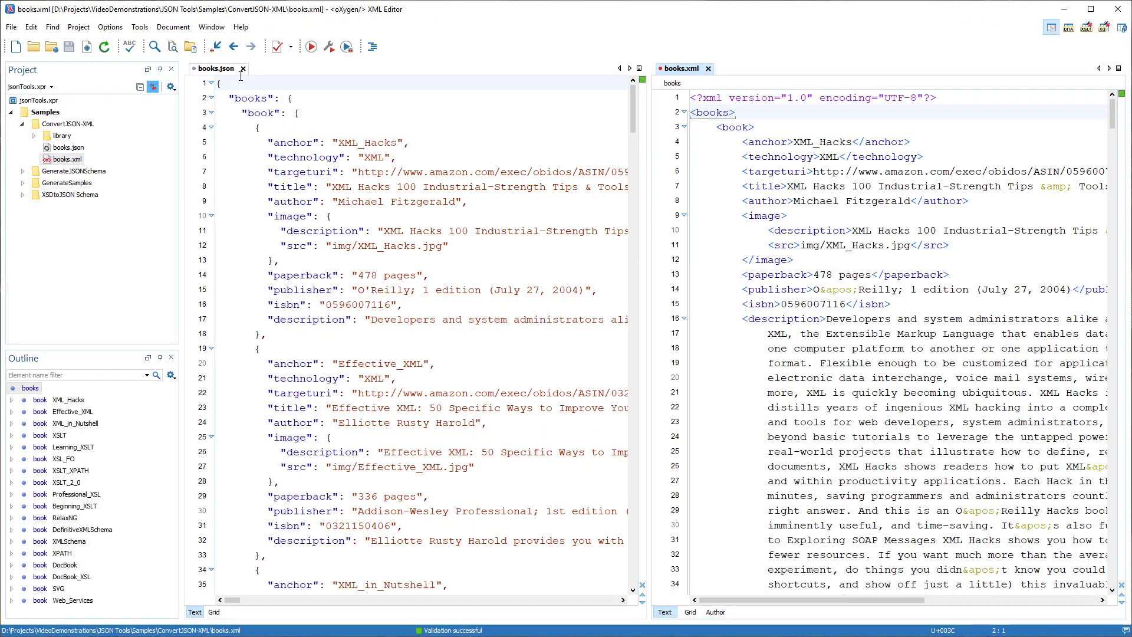
{"action": "left_click", "coordinate": [242, 69]}
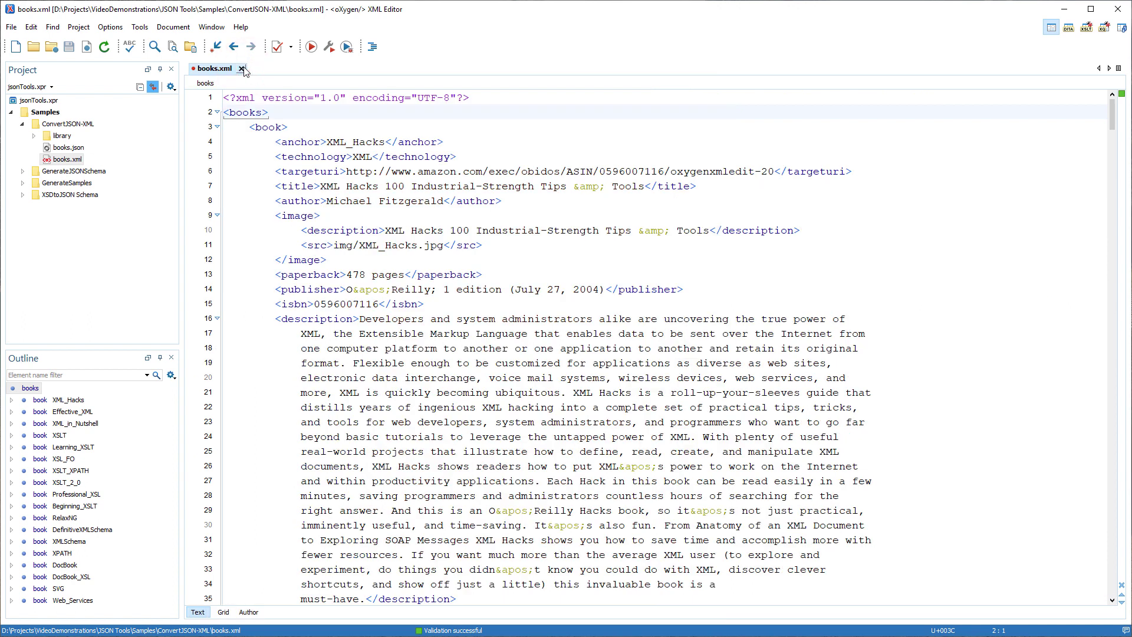
- Start an XML to JSON conversion with books.xml chosen from the URL history
{"action": "left_click", "coordinate": [140, 26]}
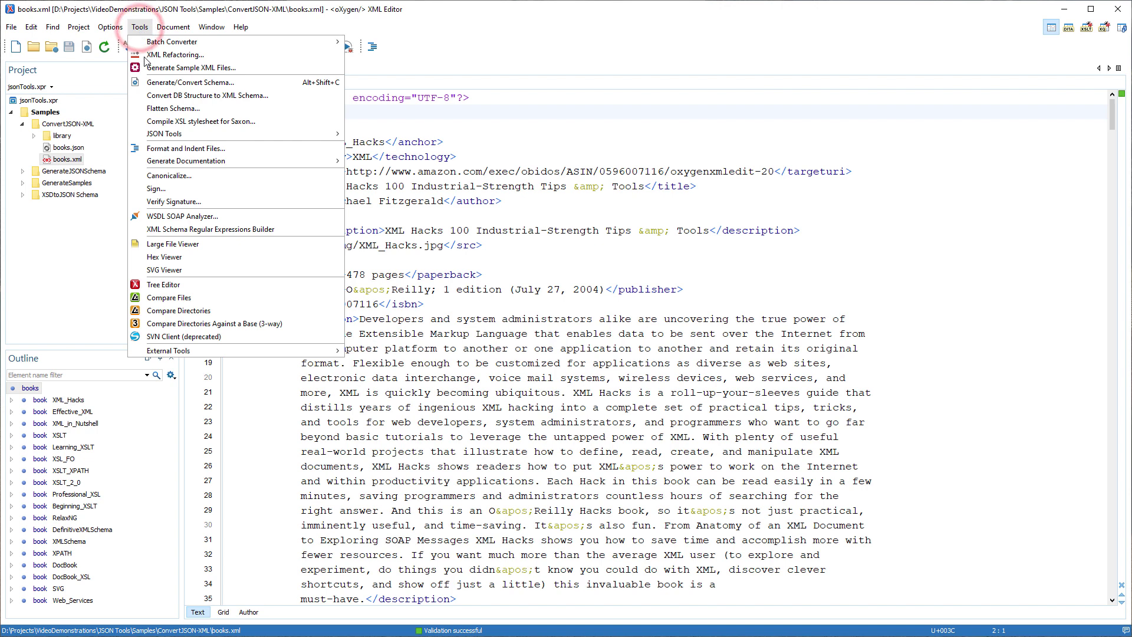
{"action": "left_click", "coordinate": [174, 137]}
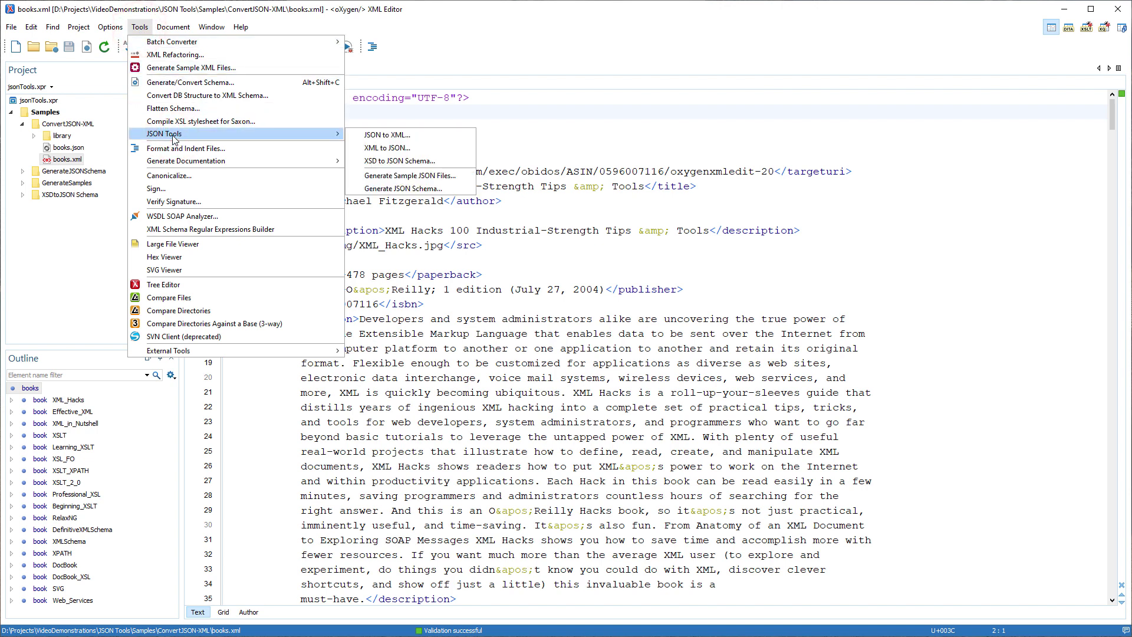
{"action": "left_click", "coordinate": [379, 149]}
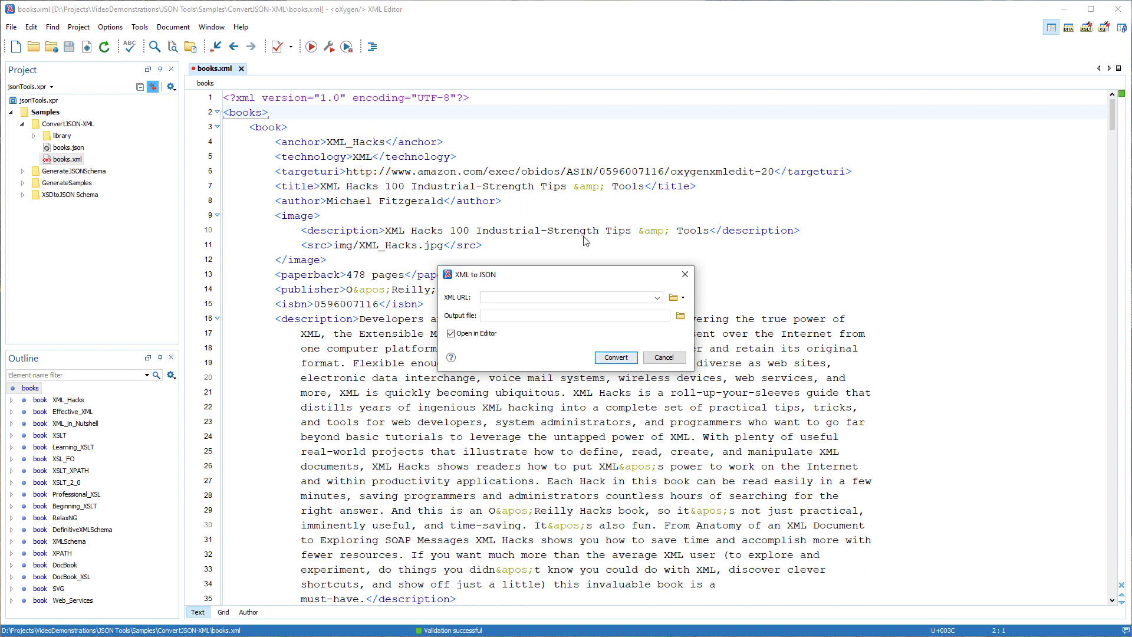
{"action": "left_click", "coordinate": [658, 298]}
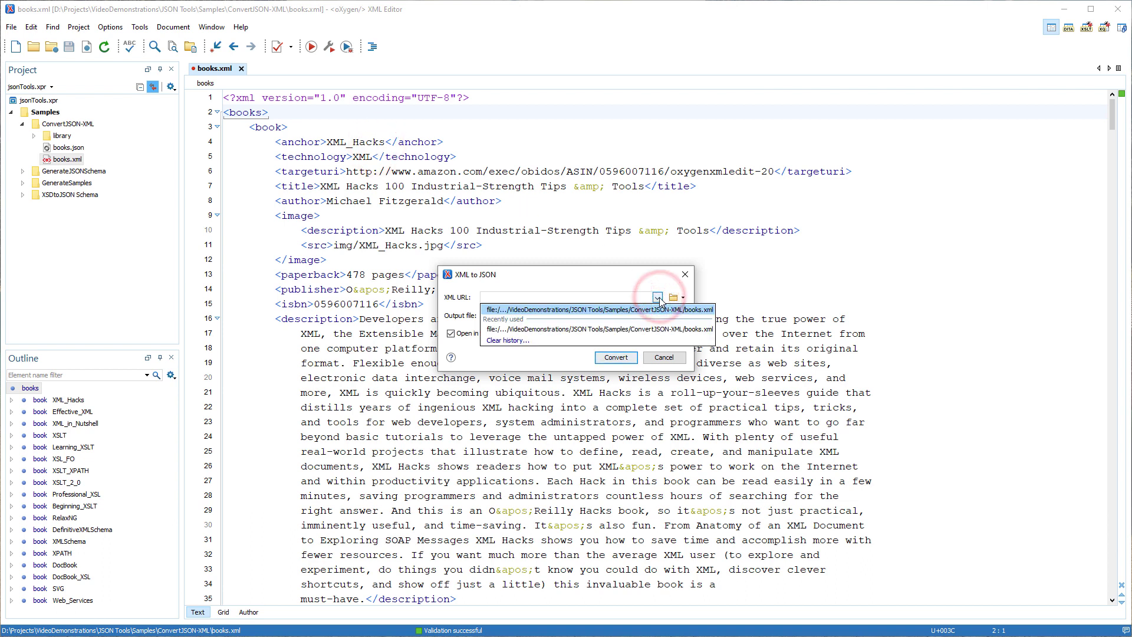
{"action": "left_click", "coordinate": [659, 310]}
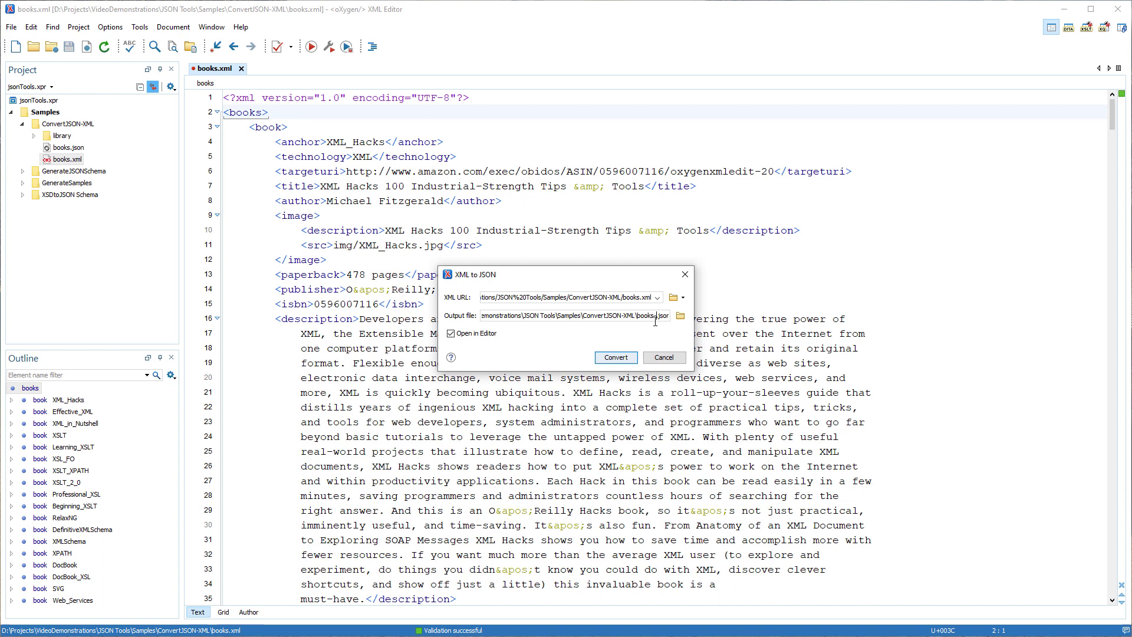
{"action": "type", "text": "-converte"}
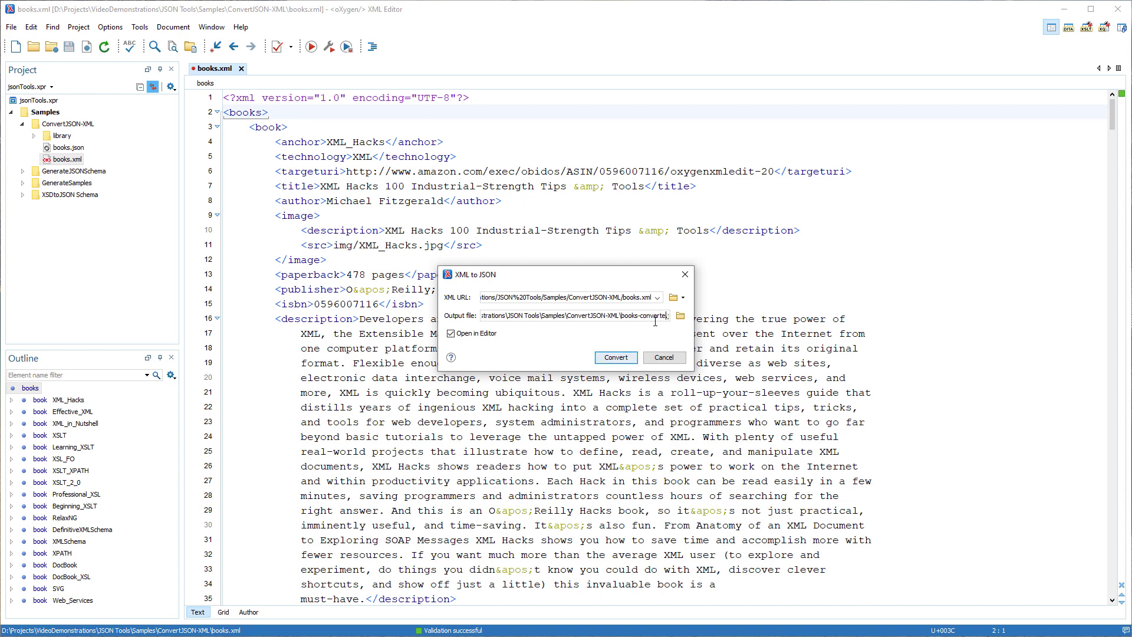
{"action": "type", "text": "d.json"}
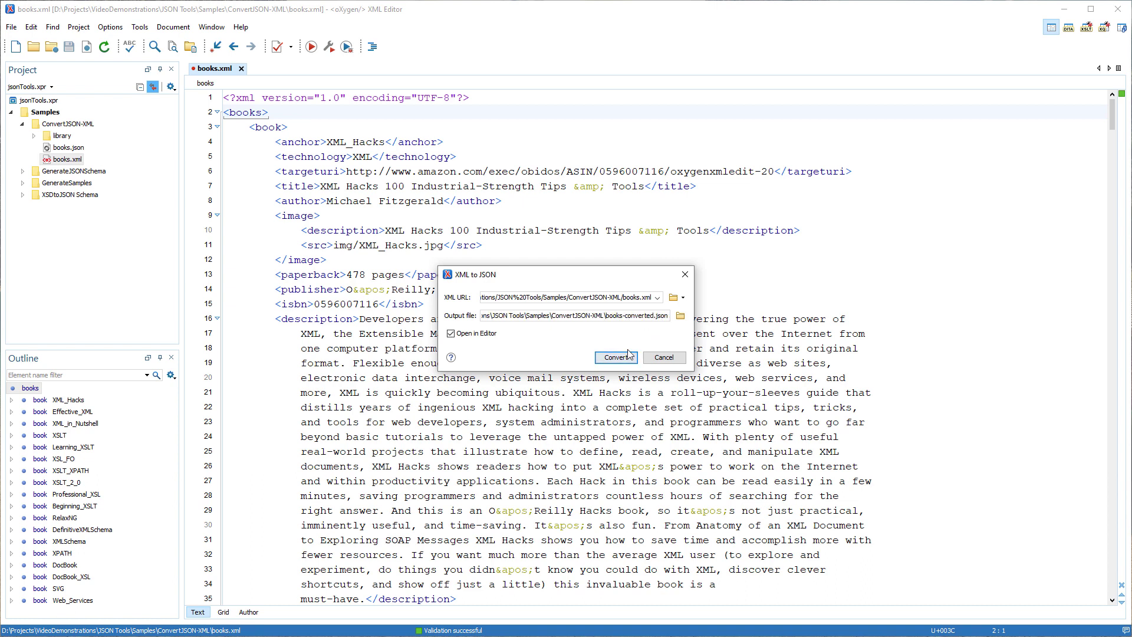
- Convert books.xml to books-converted.json, compare both side by side, then close them
{"action": "left_click", "coordinate": [628, 354]}
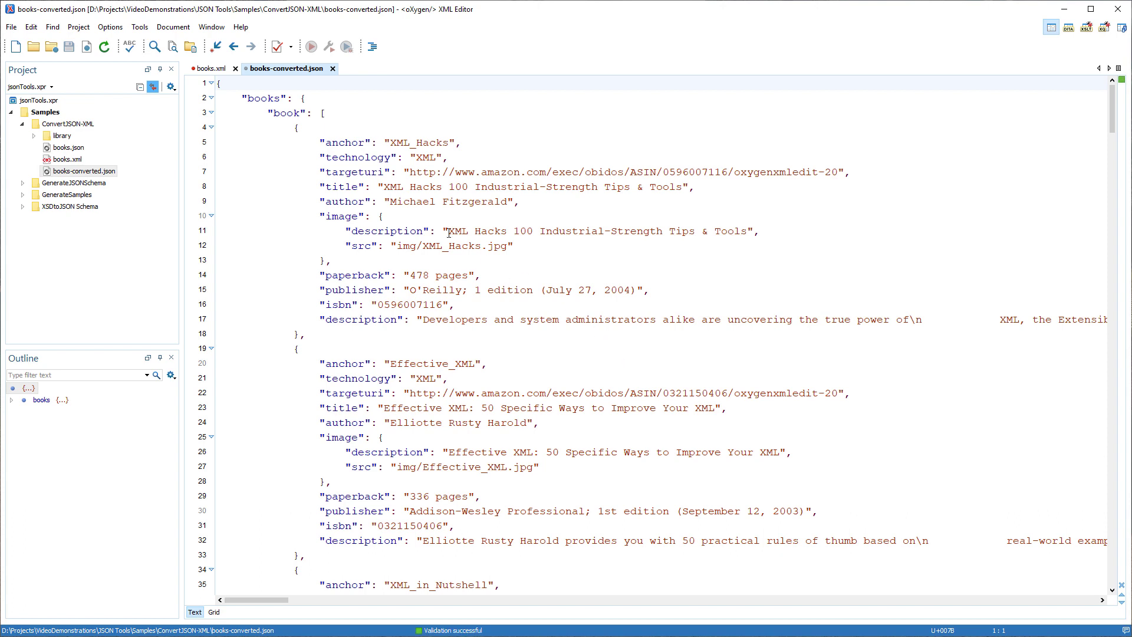
{"action": "left_click_drag", "start_coordinate": [302, 71], "coordinate": [1130, 498]}
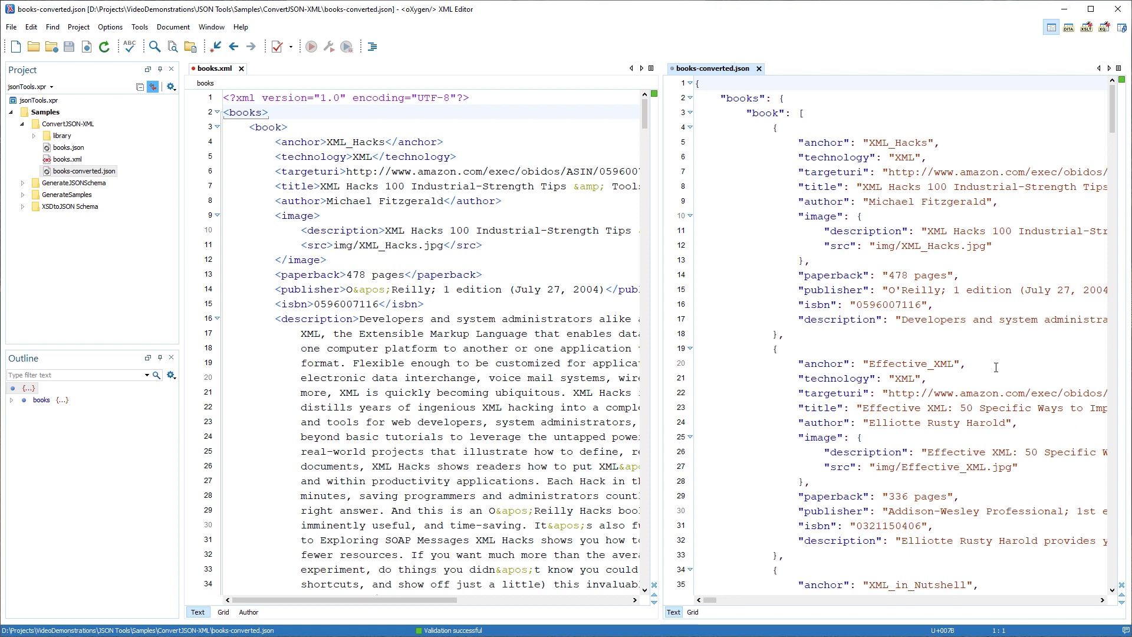
{"action": "left_click", "coordinate": [758, 68]}
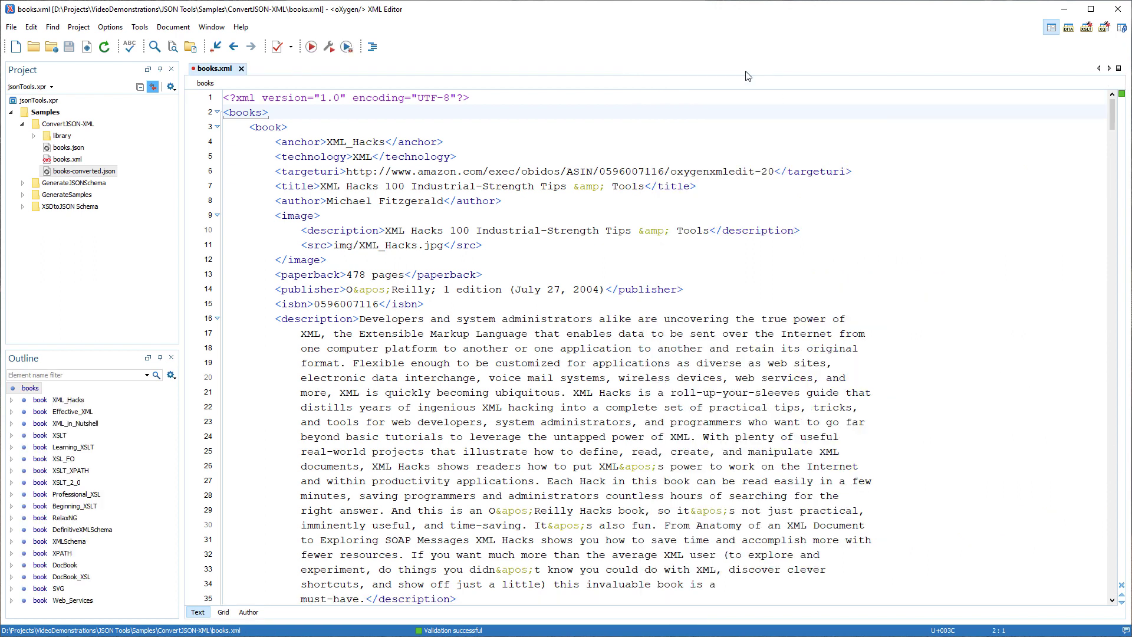
{"action": "middle_click", "coordinate": [221, 68]}
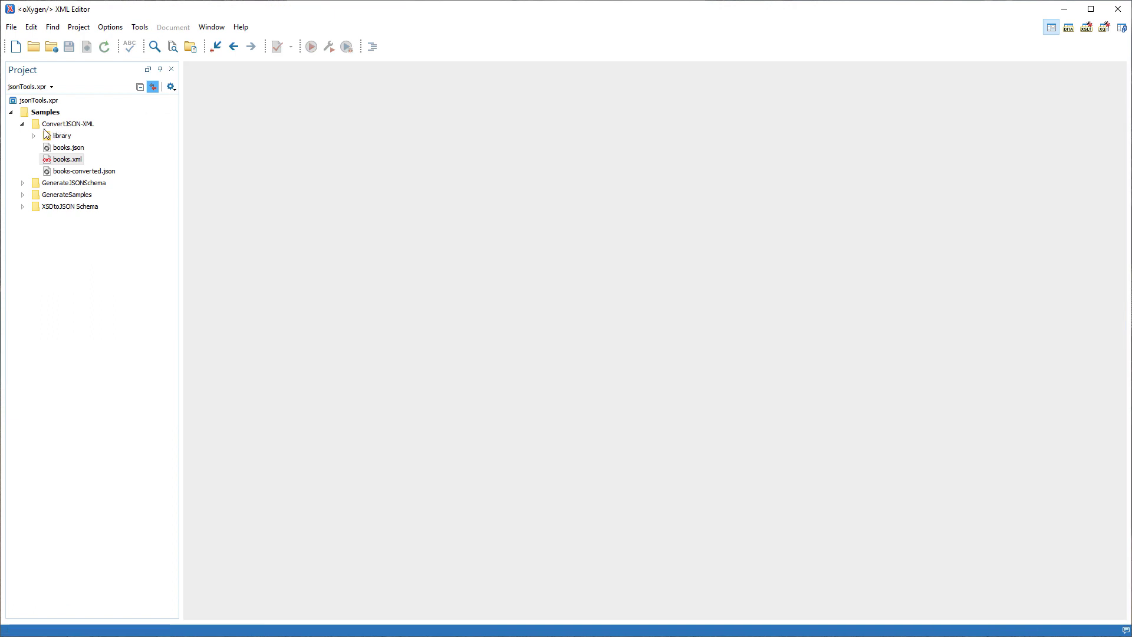
- Expand the library folder and set up its Batch Converter JSON to XML conversion
{"action": "left_click", "coordinate": [34, 135]}
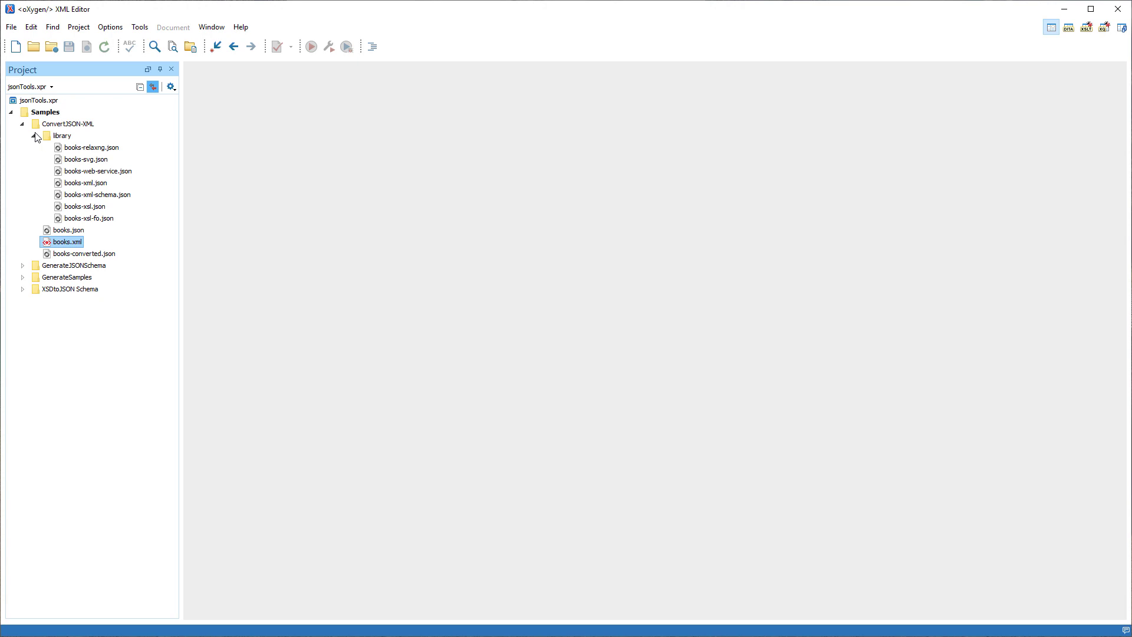
{"action": "right_click", "coordinate": [65, 139]}
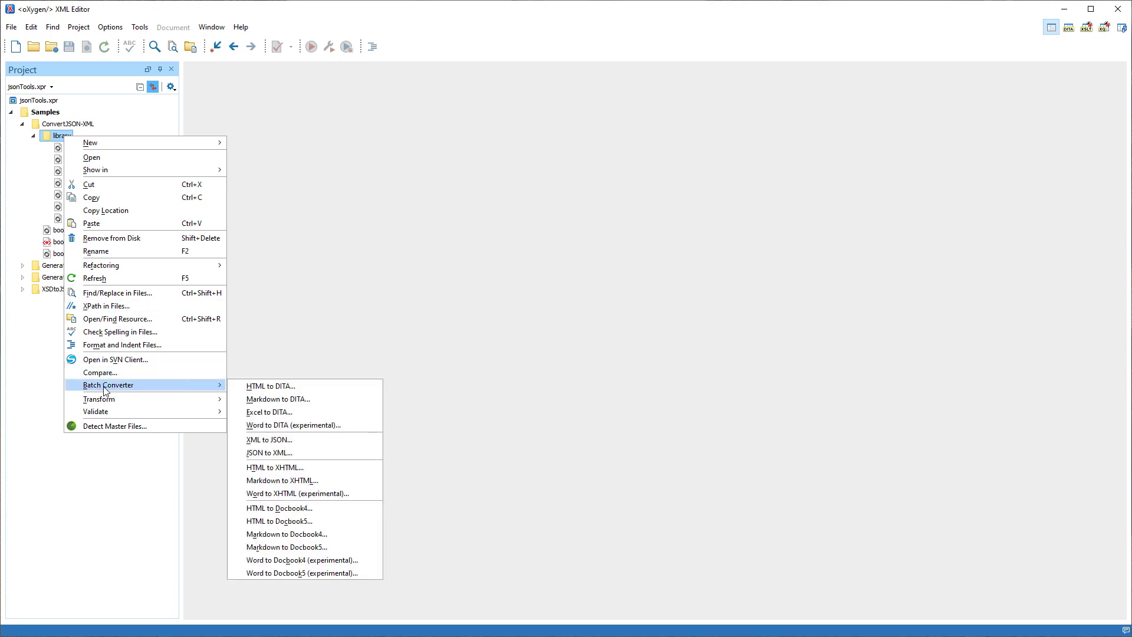
{"action": "mouse_move", "coordinate": [108, 385]}
{"action": "left_click", "coordinate": [267, 453]}
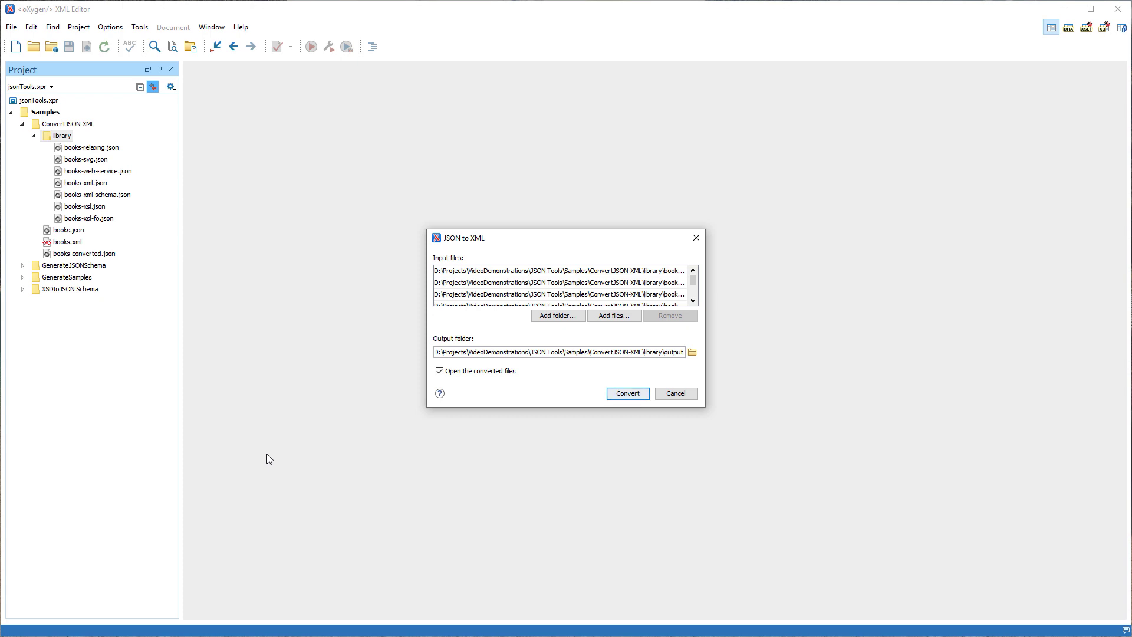
- Run the batch JSON to XML conversion of the library files
{"action": "left_click", "coordinate": [623, 395]}
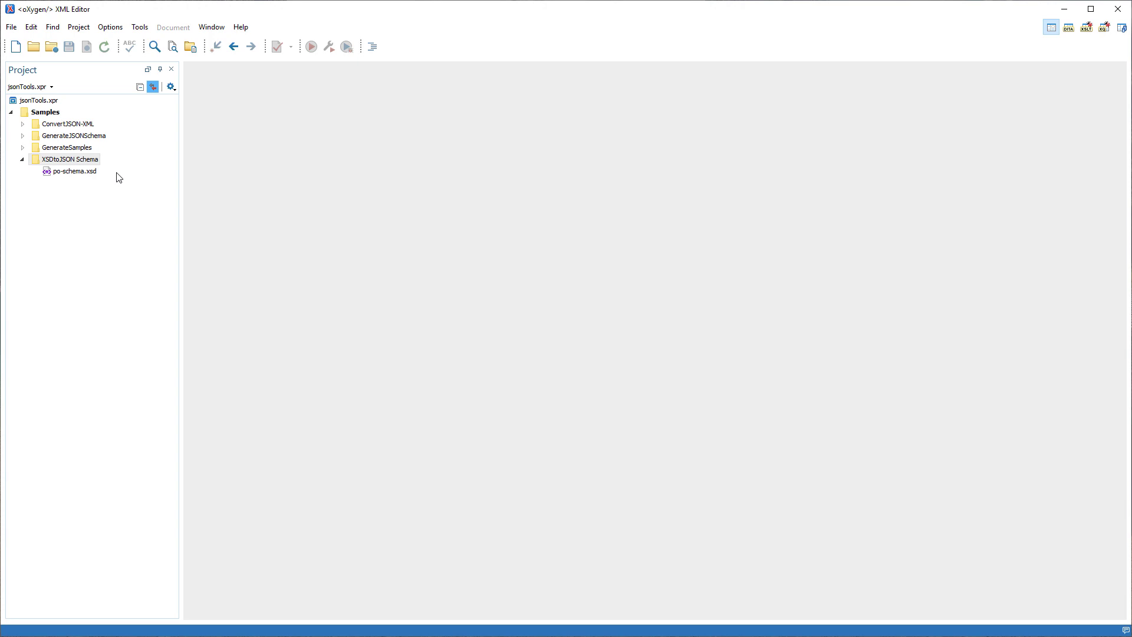
- Open po-schema.xsd and launch the XSD to JSON Schema conversion
{"action": "double_click", "coordinate": [86, 173]}
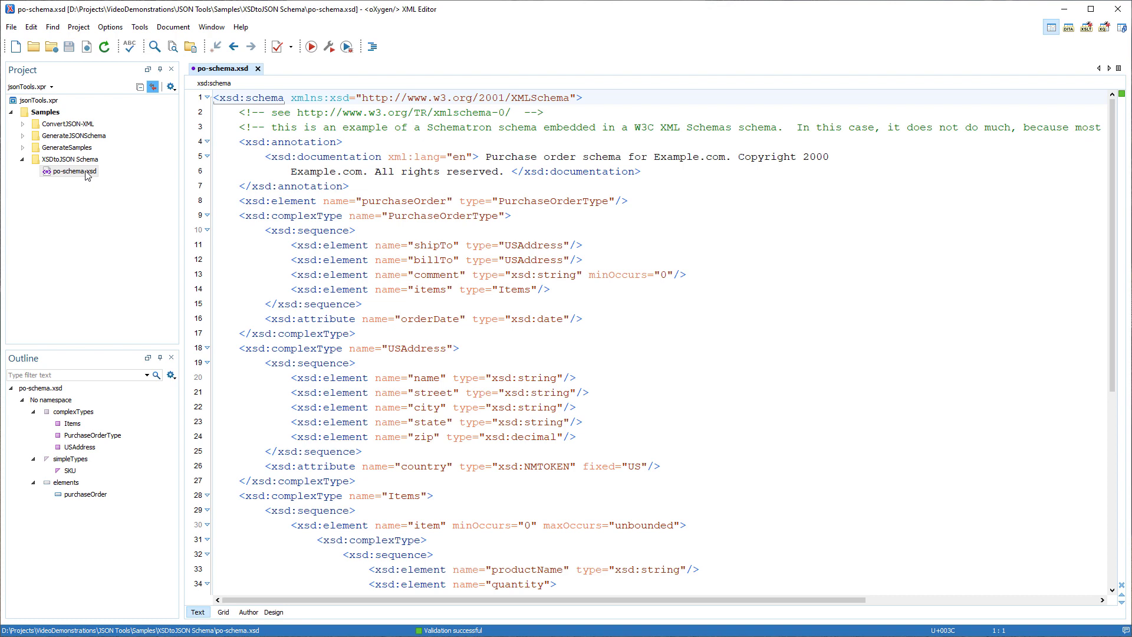
{"action": "left_click", "coordinate": [139, 26]}
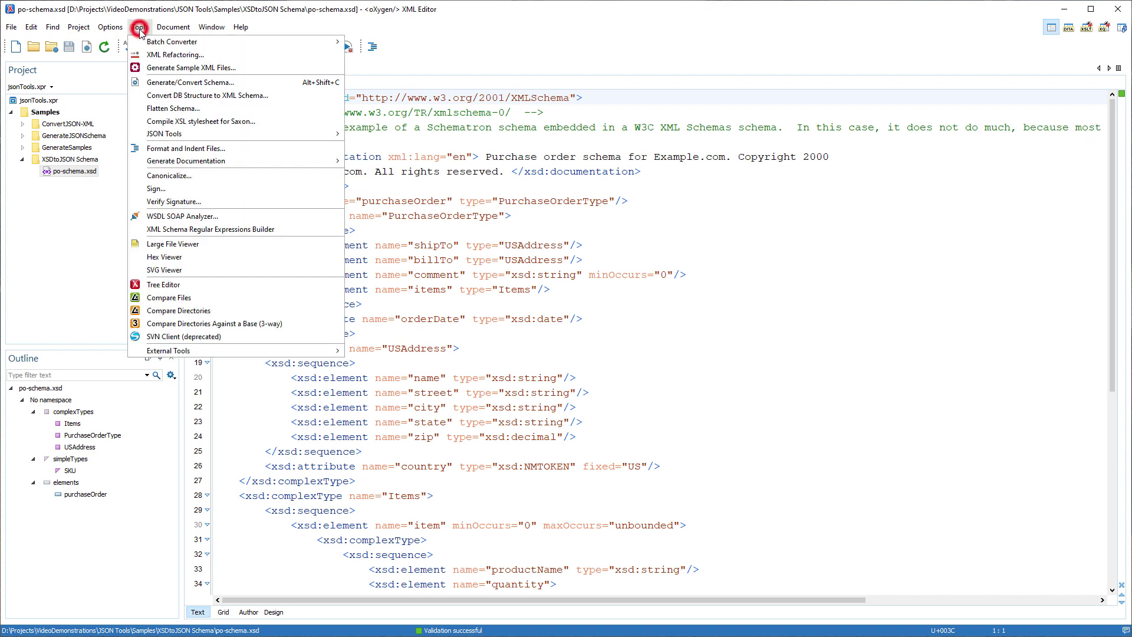
{"action": "mouse_move", "coordinate": [165, 133]}
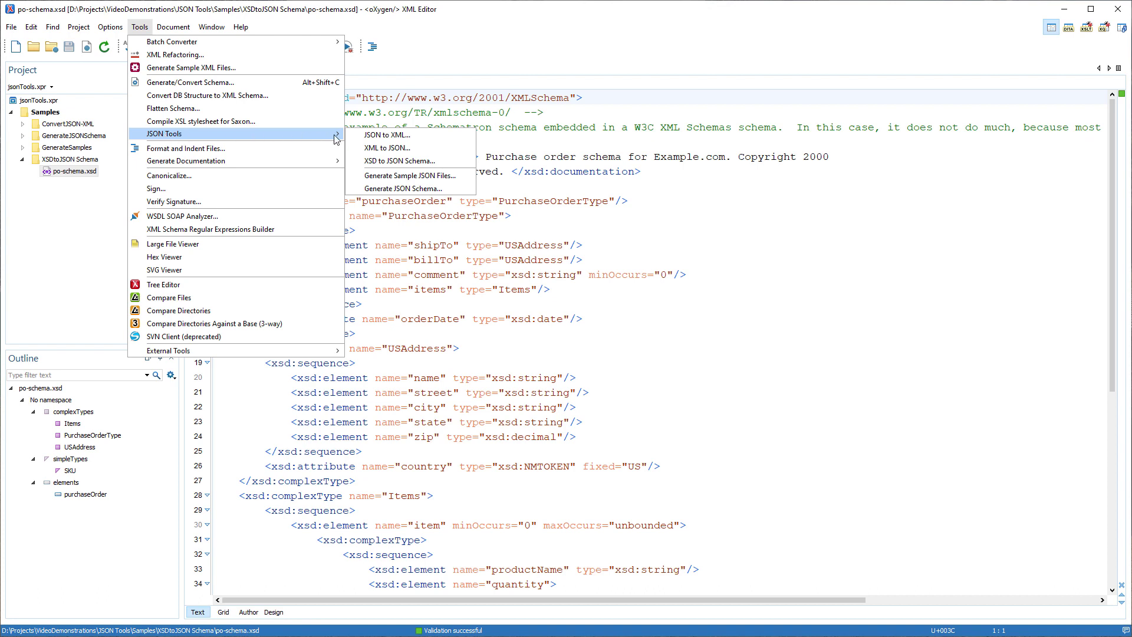
{"action": "left_click", "coordinate": [374, 162]}
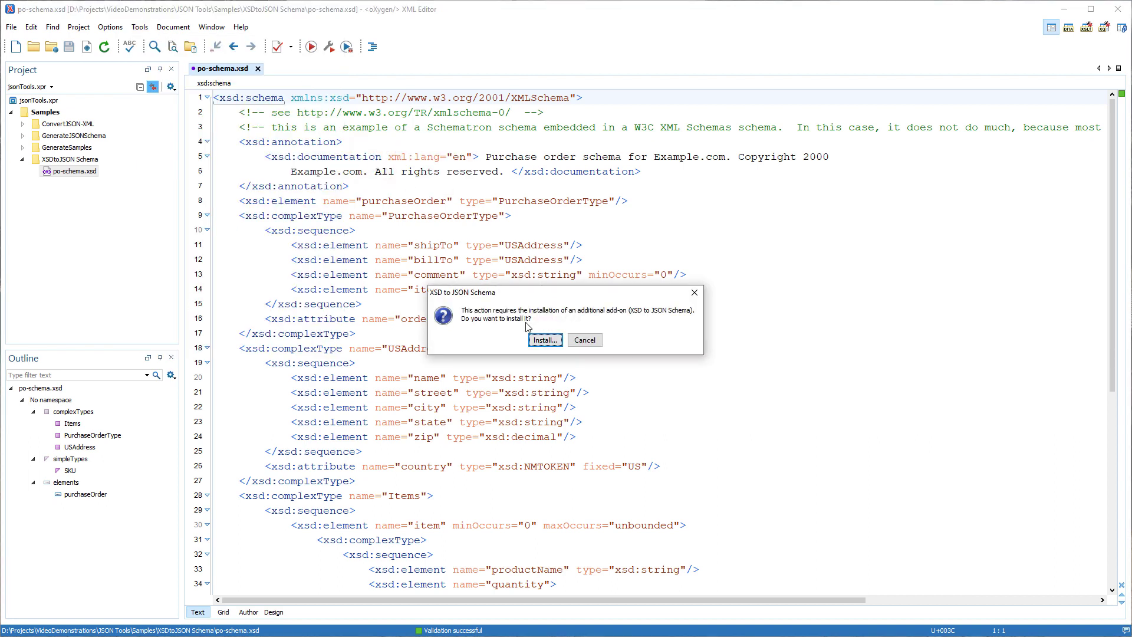
- Install the XSD to JSON Schema Converter add-on, accepting its license, and dismiss the restart notice
{"action": "left_click", "coordinate": [540, 341]}
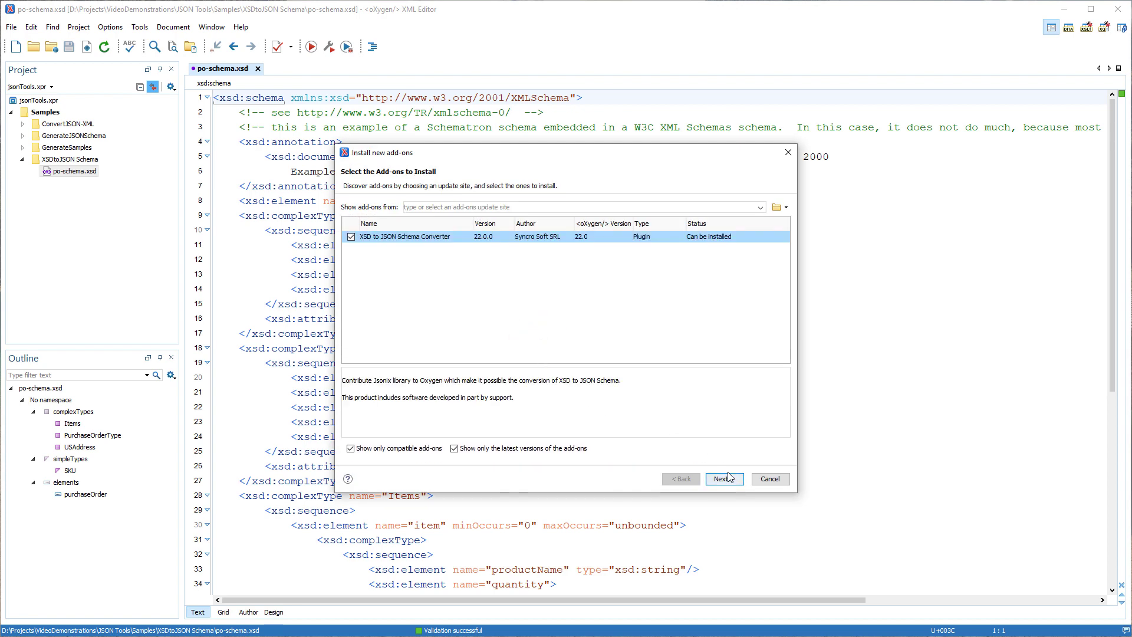
{"action": "left_click", "coordinate": [725, 479]}
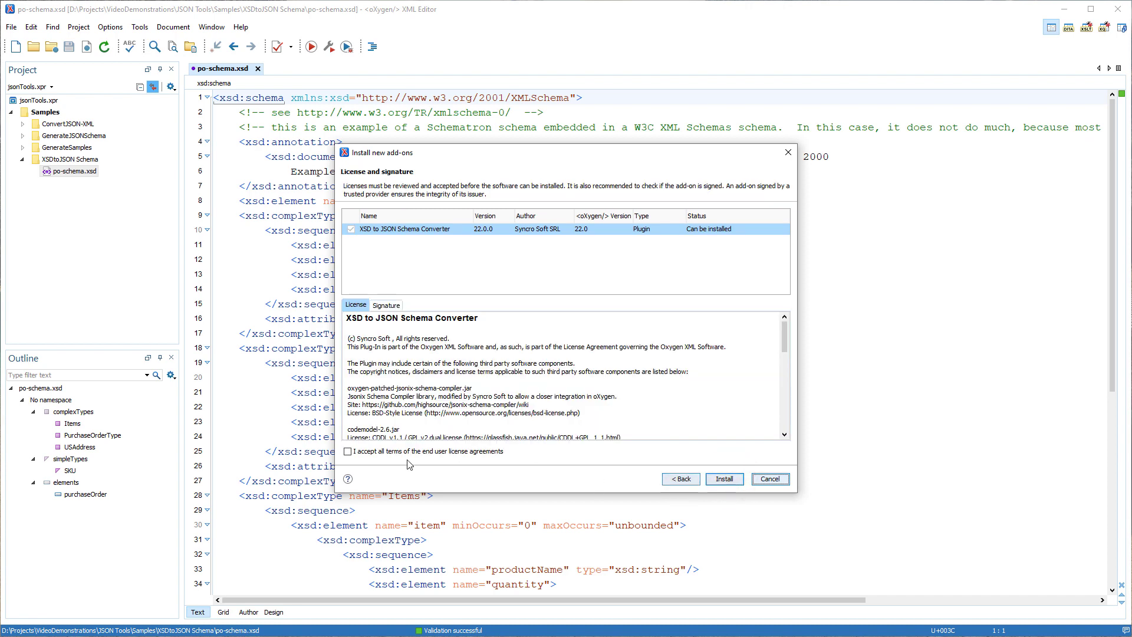
{"action": "left_click", "coordinate": [383, 453]}
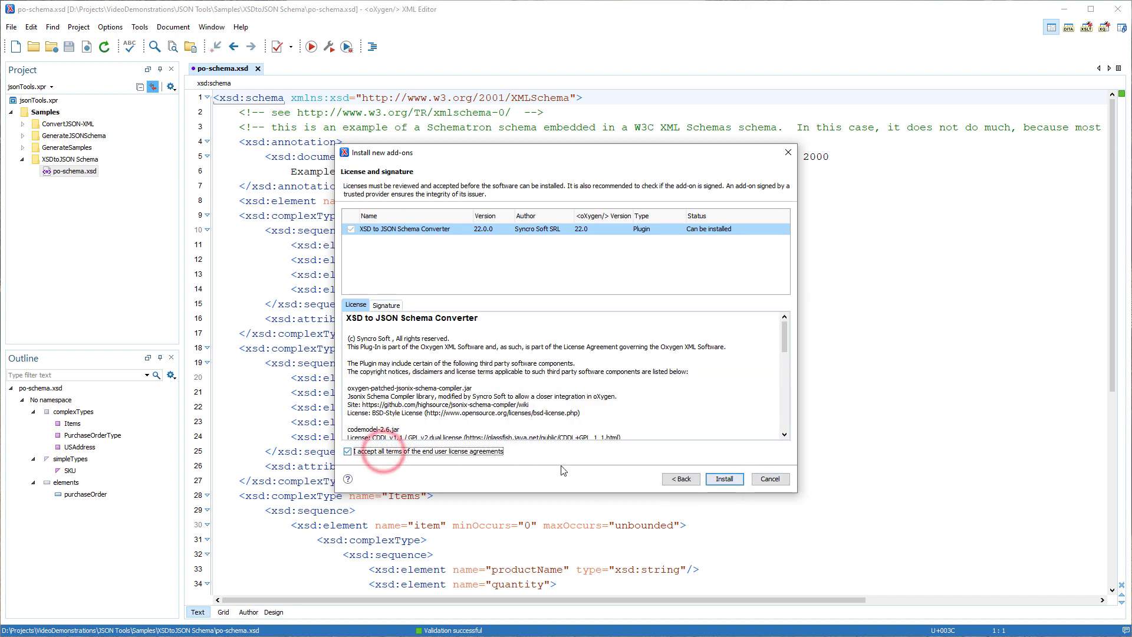
{"action": "left_click", "coordinate": [725, 479]}
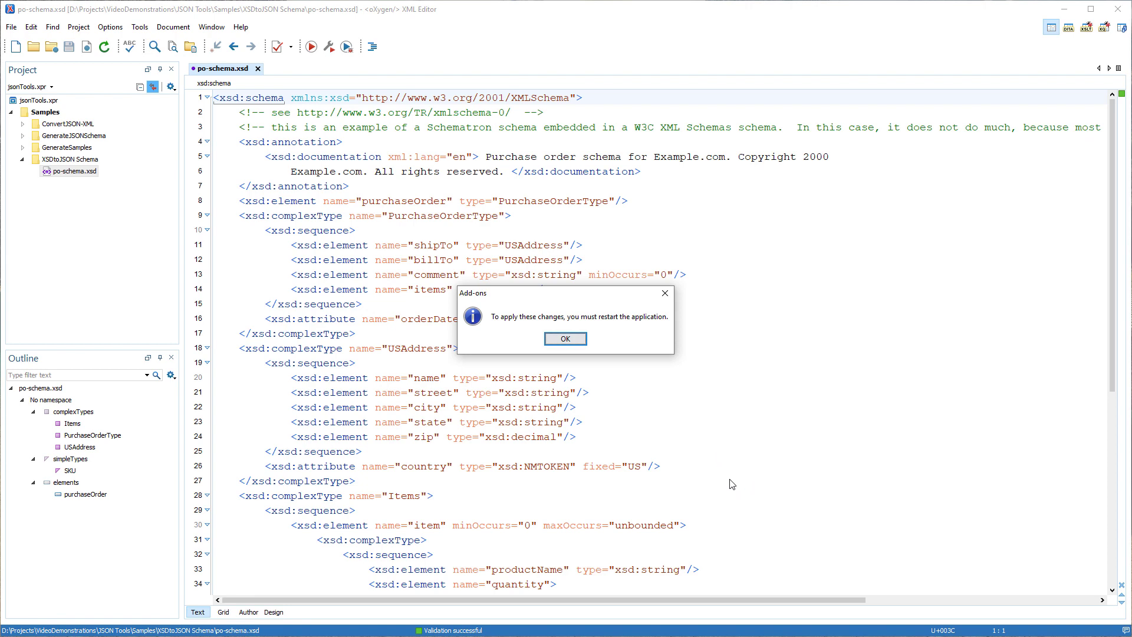
{"action": "left_click", "coordinate": [565, 340]}
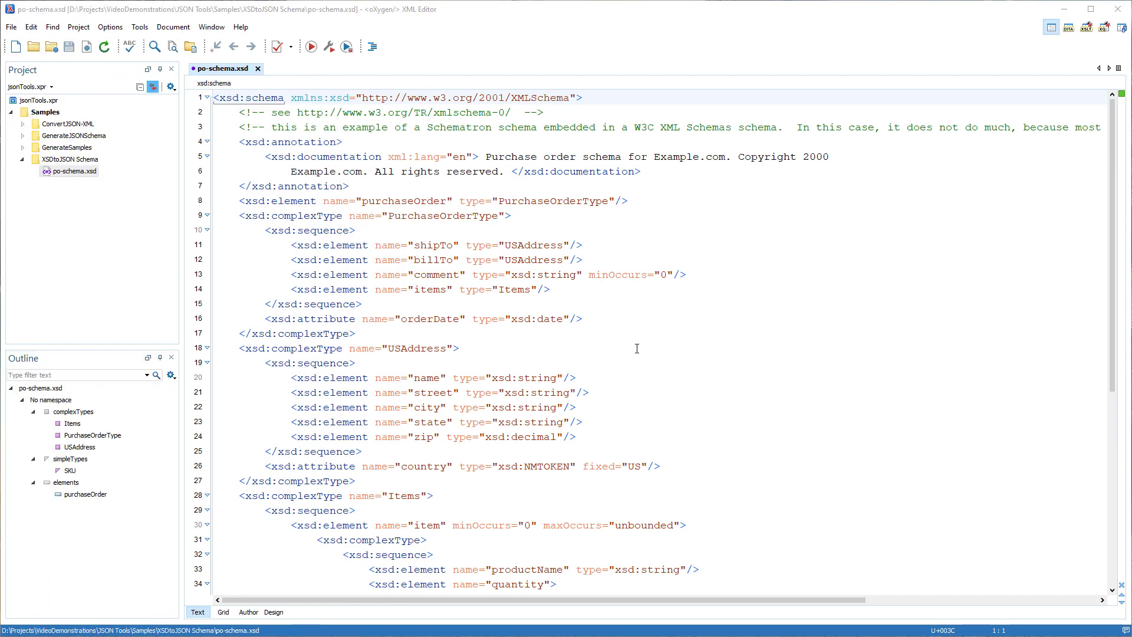
- Convert po-schema.xsd, picked from the XSD URL history, into a JSON Schema
{"action": "left_click", "coordinate": [143, 28]}
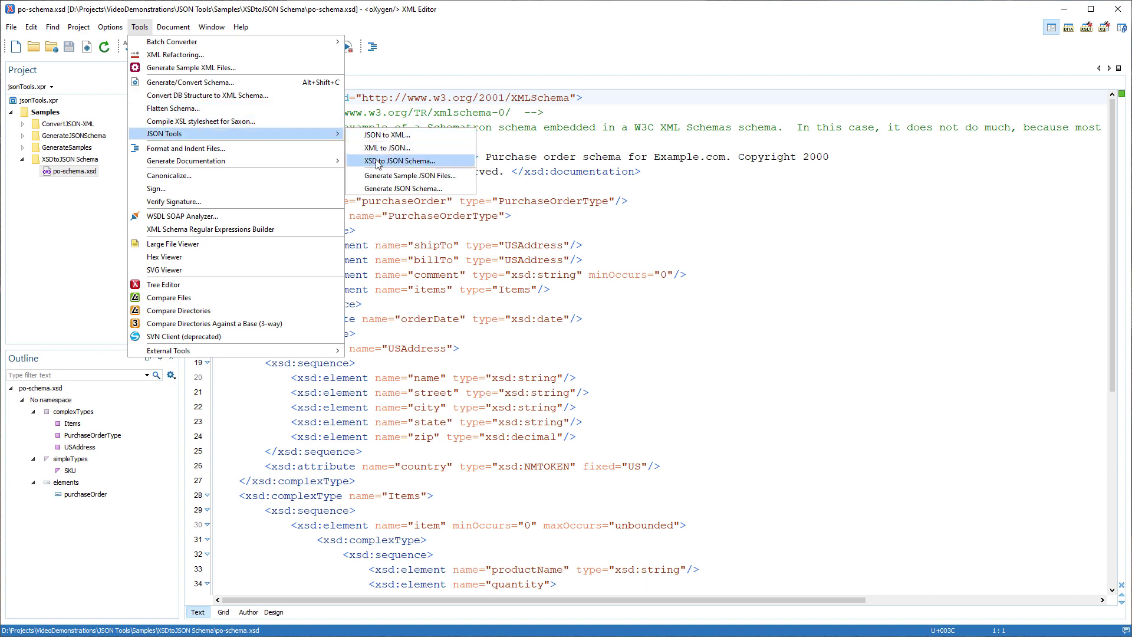
{"action": "left_click", "coordinate": [375, 161]}
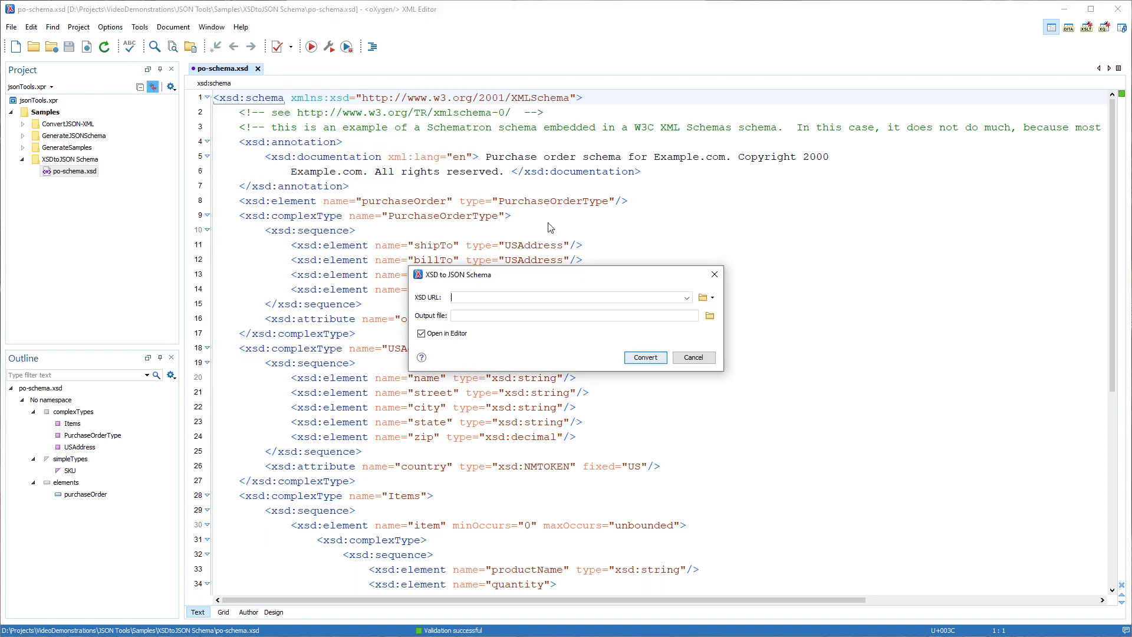
{"action": "left_click", "coordinate": [687, 297]}
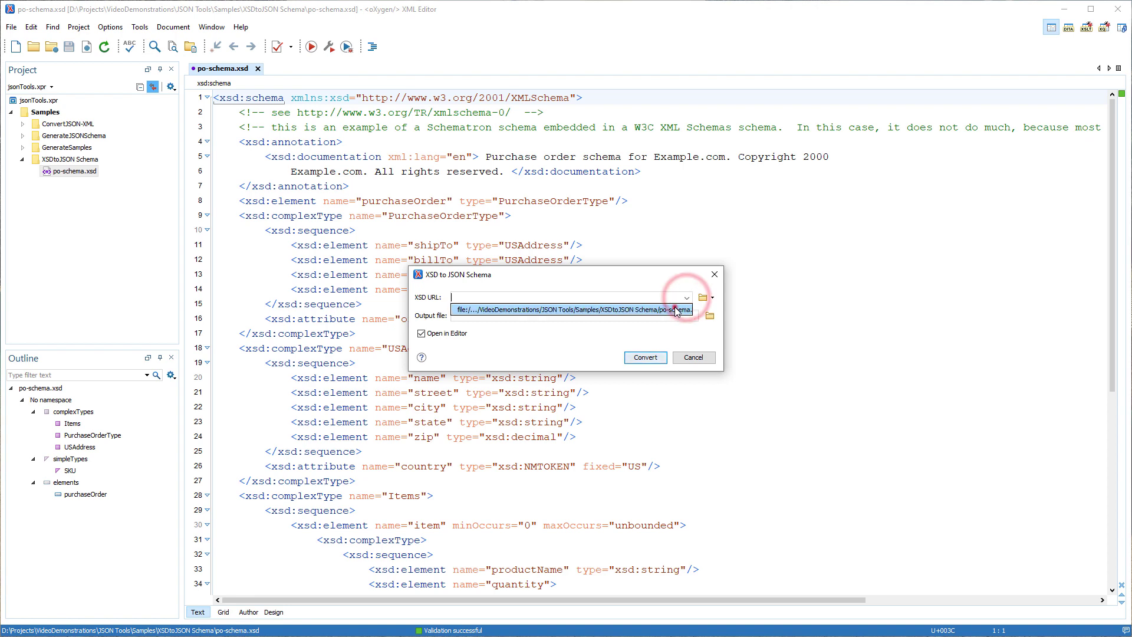
{"action": "left_click", "coordinate": [675, 308]}
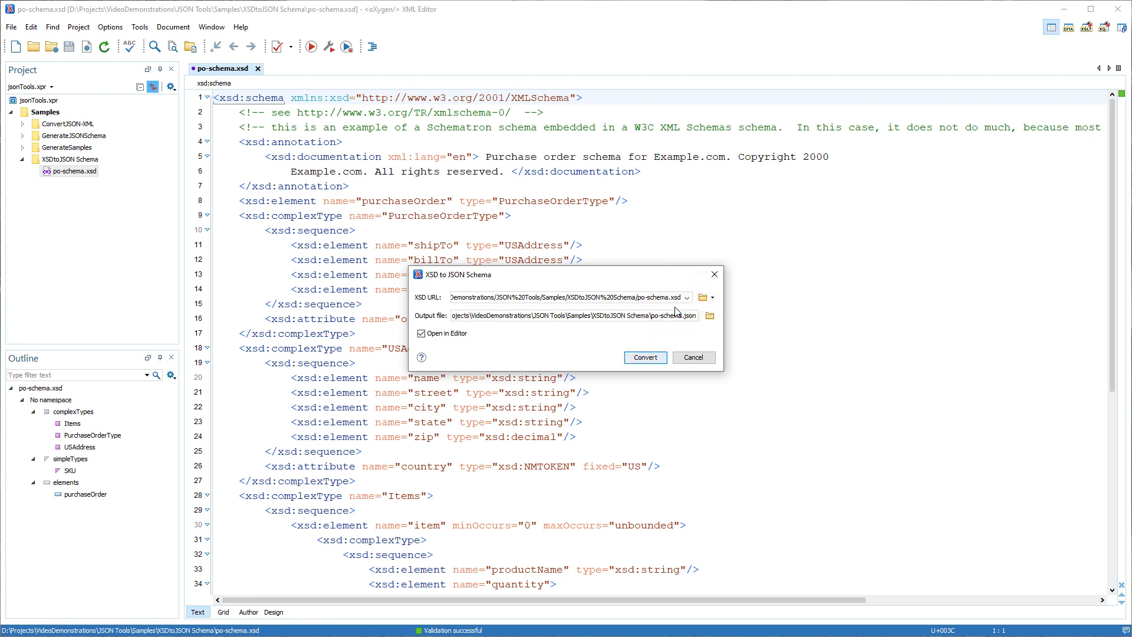
{"action": "left_click", "coordinate": [651, 359]}
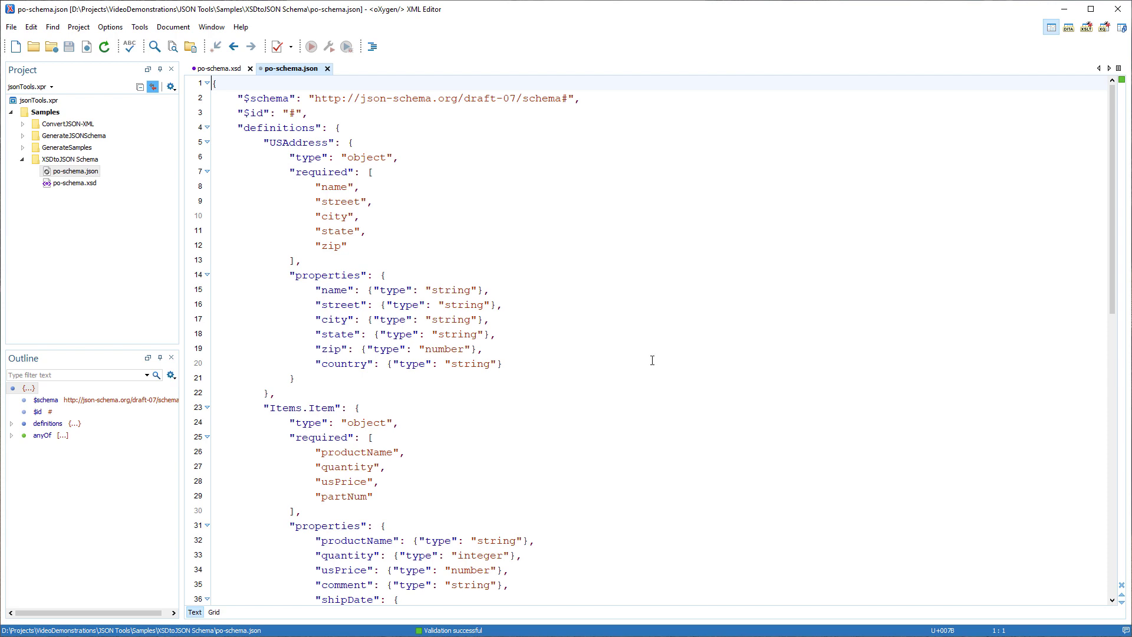
{"action": "scroll", "coordinate": [652, 363], "scroll_direction": "down", "scroll_amount": 2}
{"action": "scroll", "coordinate": [652, 362], "scroll_direction": "down", "scroll_amount": 4}
{"action": "scroll", "coordinate": [653, 363], "scroll_direction": "down", "scroll_amount": 1}
{"action": "scroll", "coordinate": [651, 360], "scroll_direction": "down", "scroll_amount": 3}
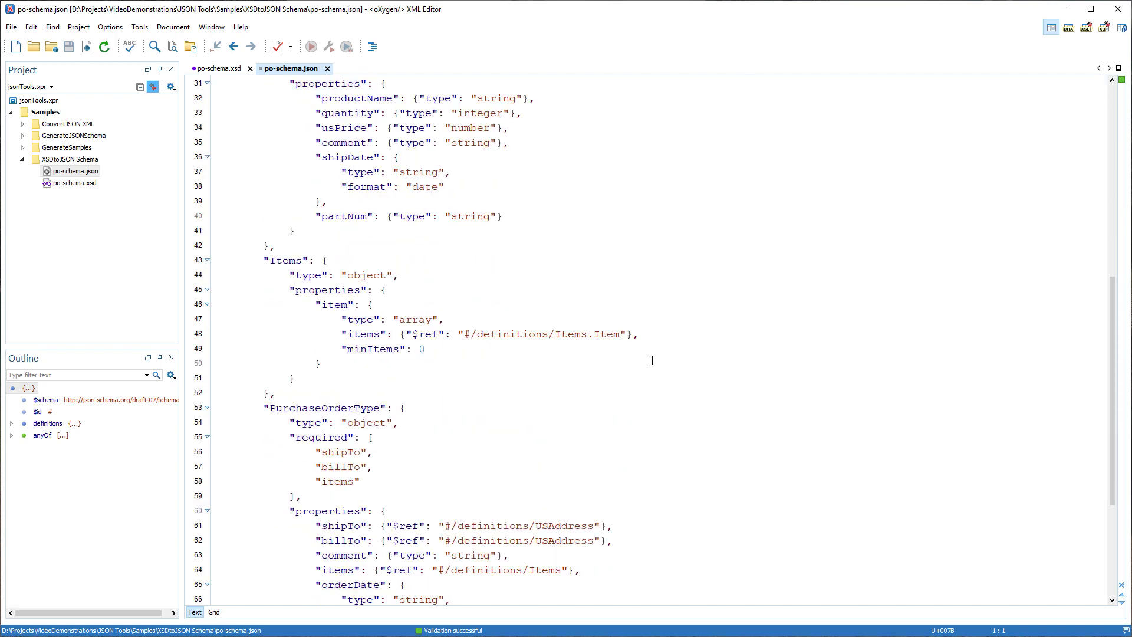
{"action": "scroll", "coordinate": [653, 361], "scroll_direction": "down", "scroll_amount": 2}
{"action": "scroll", "coordinate": [652, 360], "scroll_direction": "down", "scroll_amount": 2}
{"action": "scroll", "coordinate": [653, 360], "scroll_direction": "down", "scroll_amount": 1}
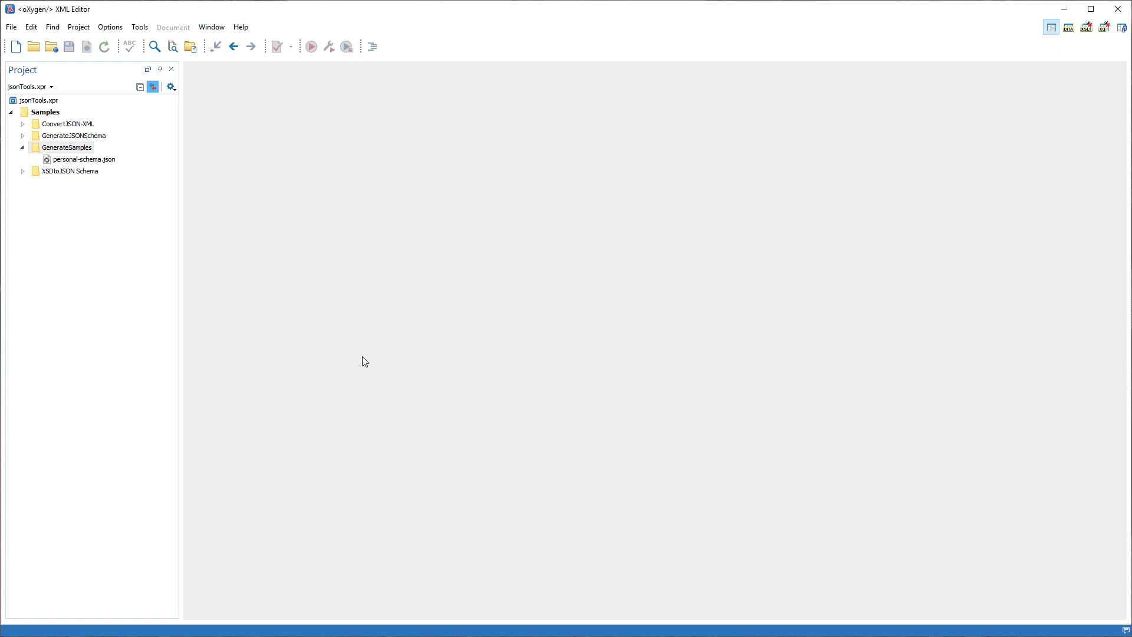
- Open personal-schema.json and bring up the Generate Sample JSON Files dialog
{"action": "double_click", "coordinate": [84, 159]}
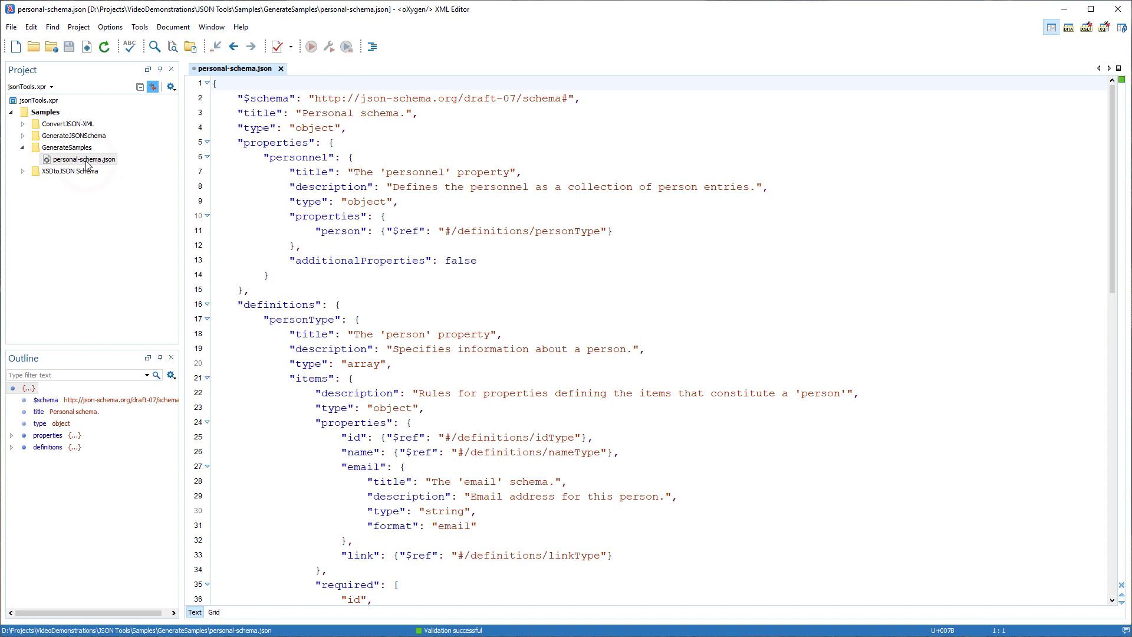
{"action": "left_click", "coordinate": [140, 26]}
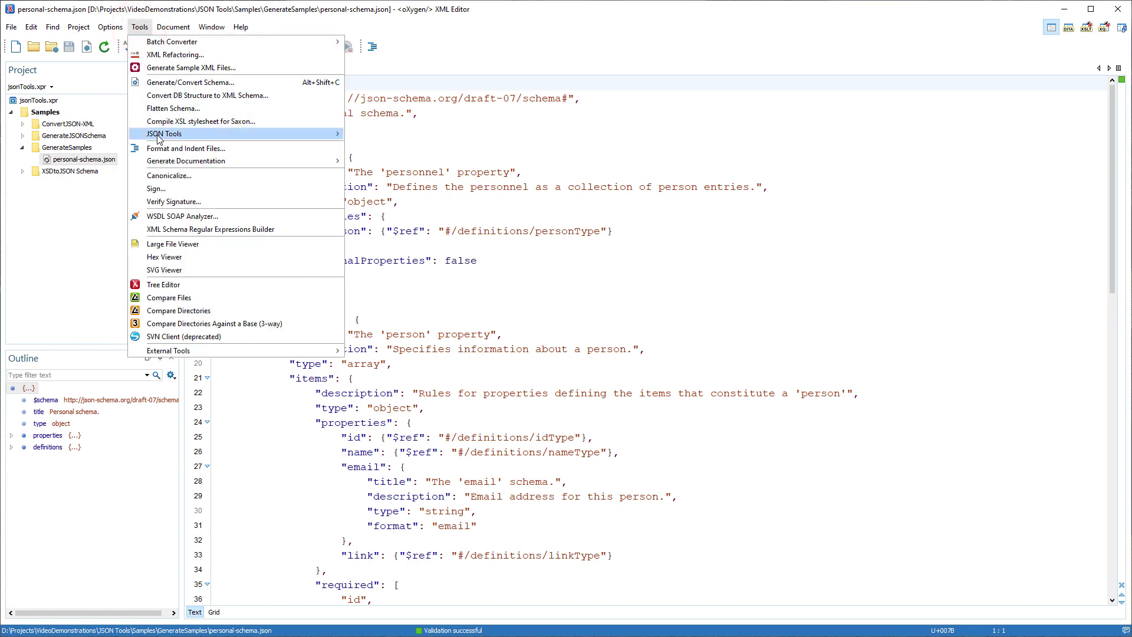
{"action": "mouse_move", "coordinate": [165, 134]}
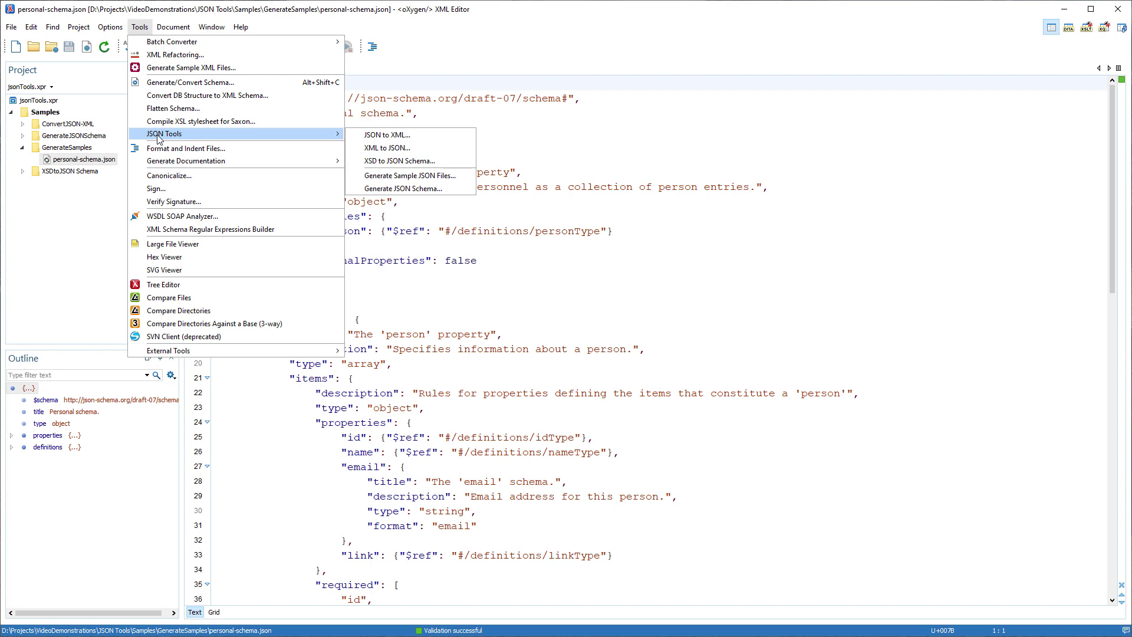
{"action": "left_click", "coordinate": [388, 181]}
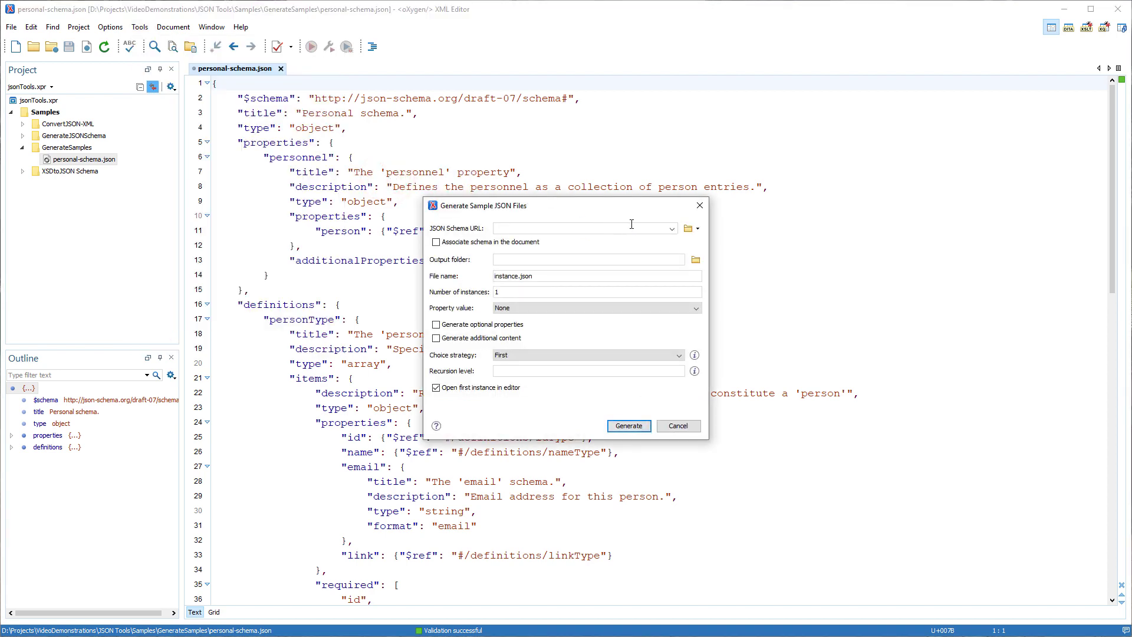
- Generate samples from personal-schema.json with the schema associated, named person.json, 100 instances
{"action": "left_click", "coordinate": [670, 229]}
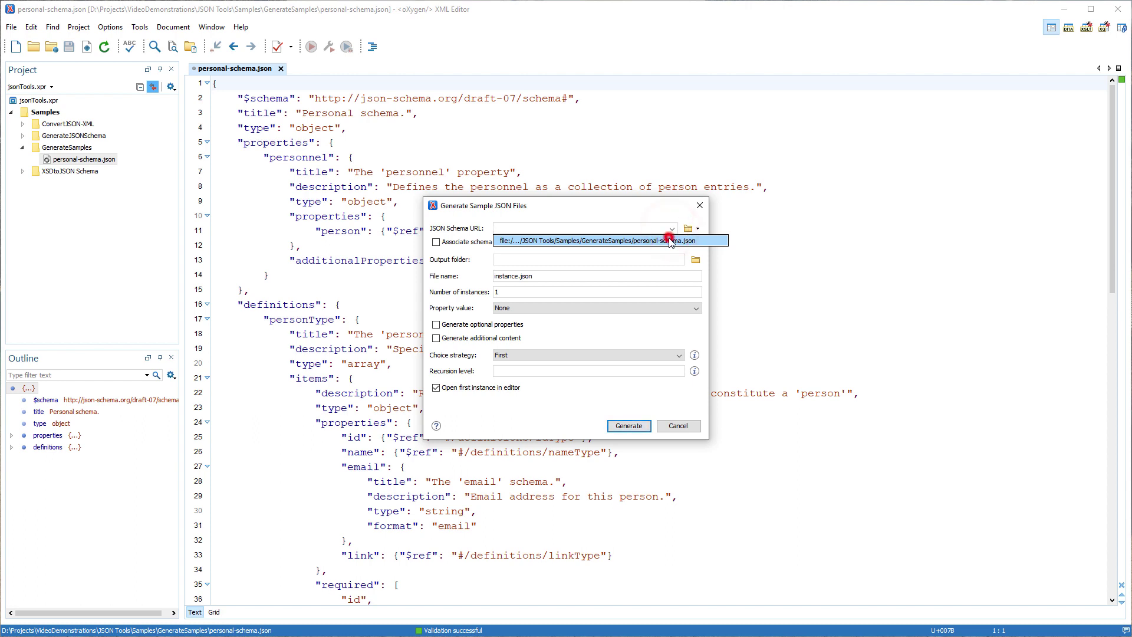
{"action": "left_click", "coordinate": [668, 240]}
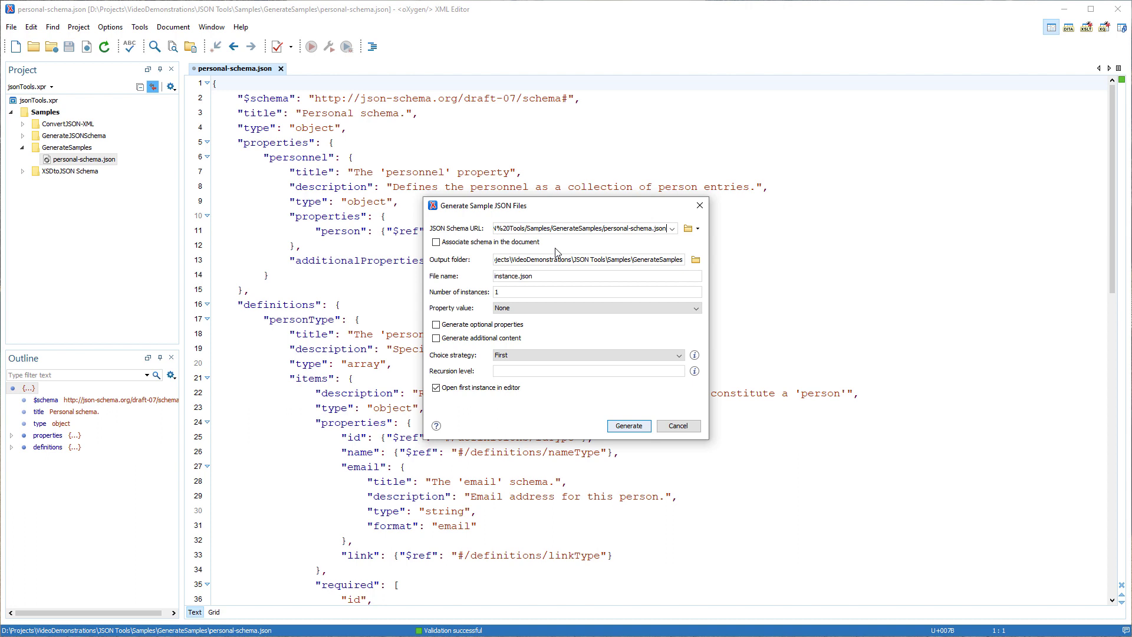
{"action": "left_click", "coordinate": [436, 243]}
{"action": "left_click", "coordinate": [682, 260]}
{"action": "type", "text": "\\out"}
{"action": "left_click_drag", "start_coordinate": [520, 276], "coordinate": [472, 281]}
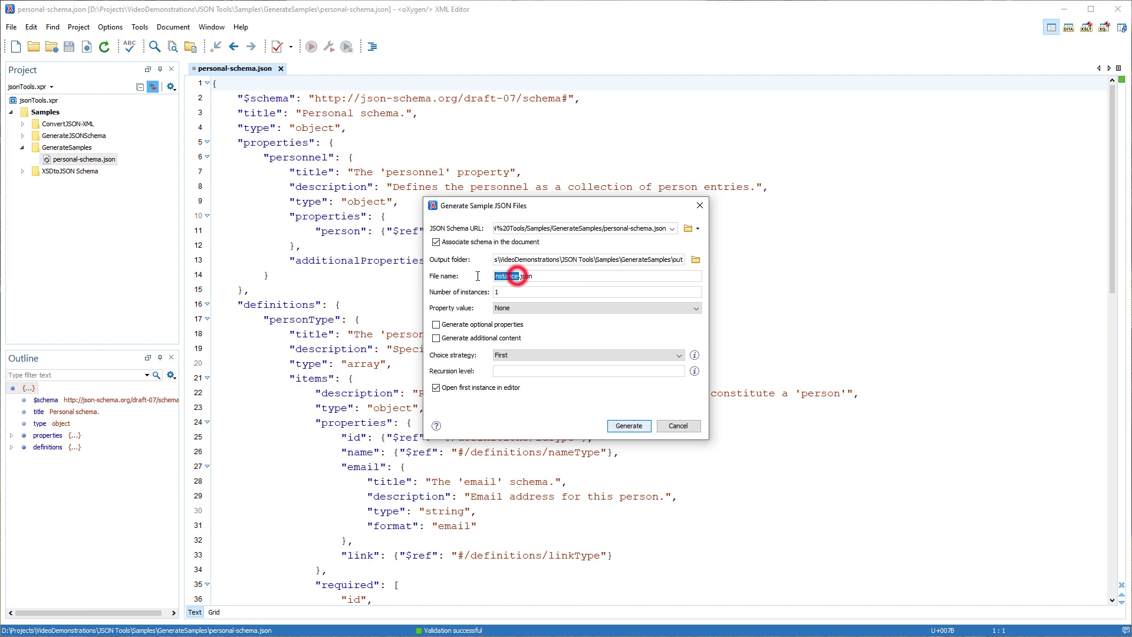
{"action": "type", "text": "person"}
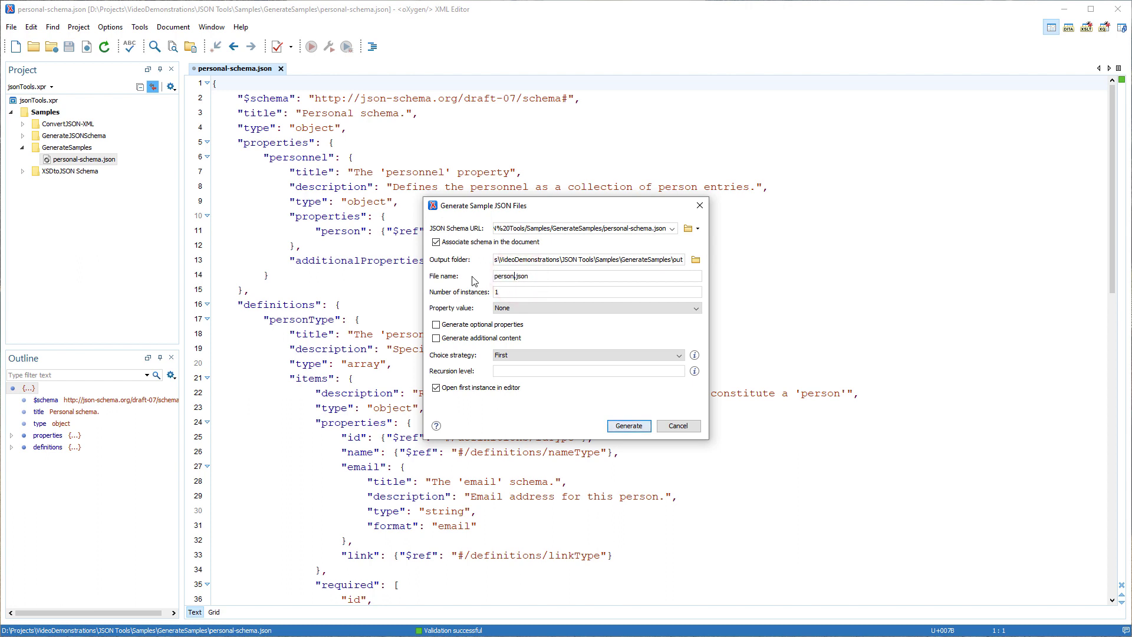
{"action": "left_click", "coordinate": [508, 290]}
{"action": "type", "text": "00"}
- Generate the samples with Default values, optional properties, additional content and First choice strategy
{"action": "left_click", "coordinate": [554, 310]}
{"action": "left_click", "coordinate": [538, 327]}
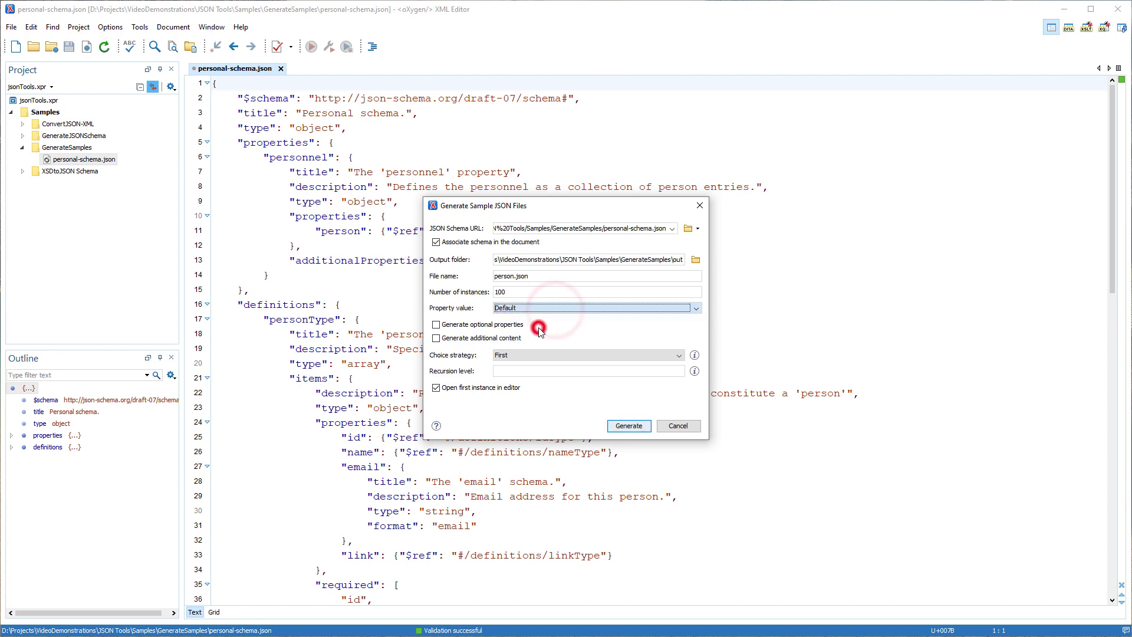
{"action": "left_click", "coordinate": [462, 328]}
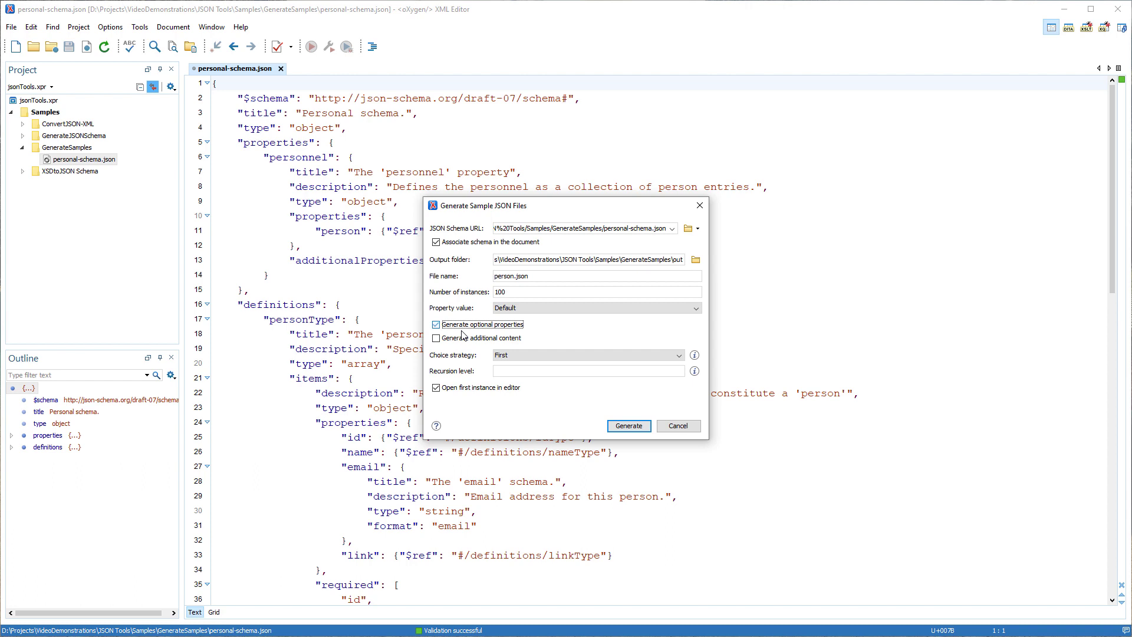
{"action": "left_click", "coordinate": [462, 337]}
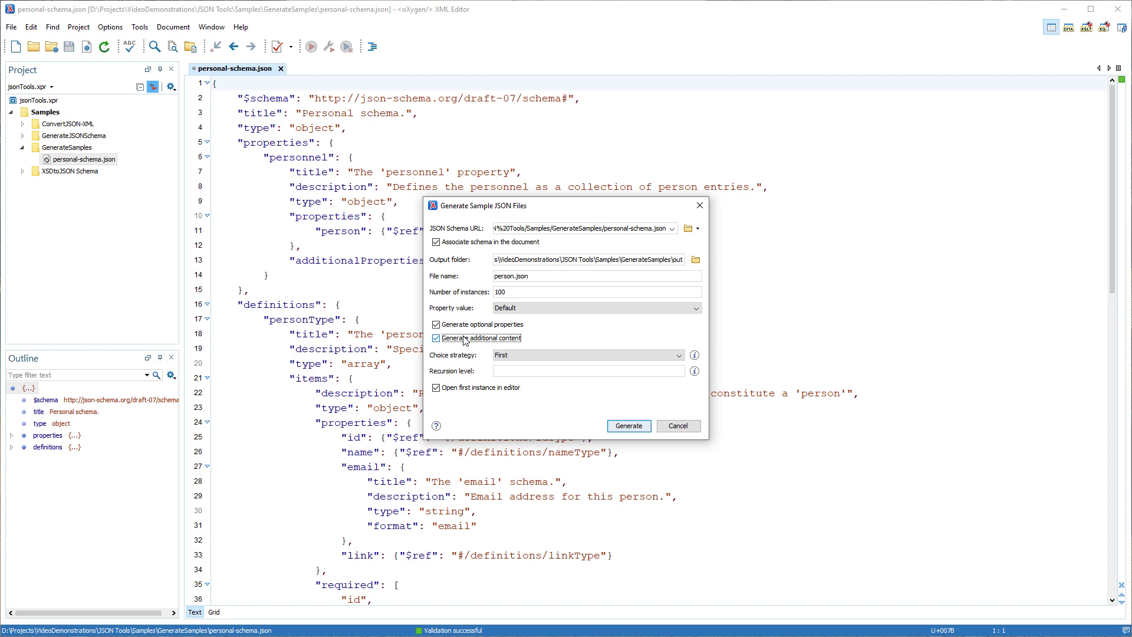
{"action": "left_click", "coordinate": [572, 353]}
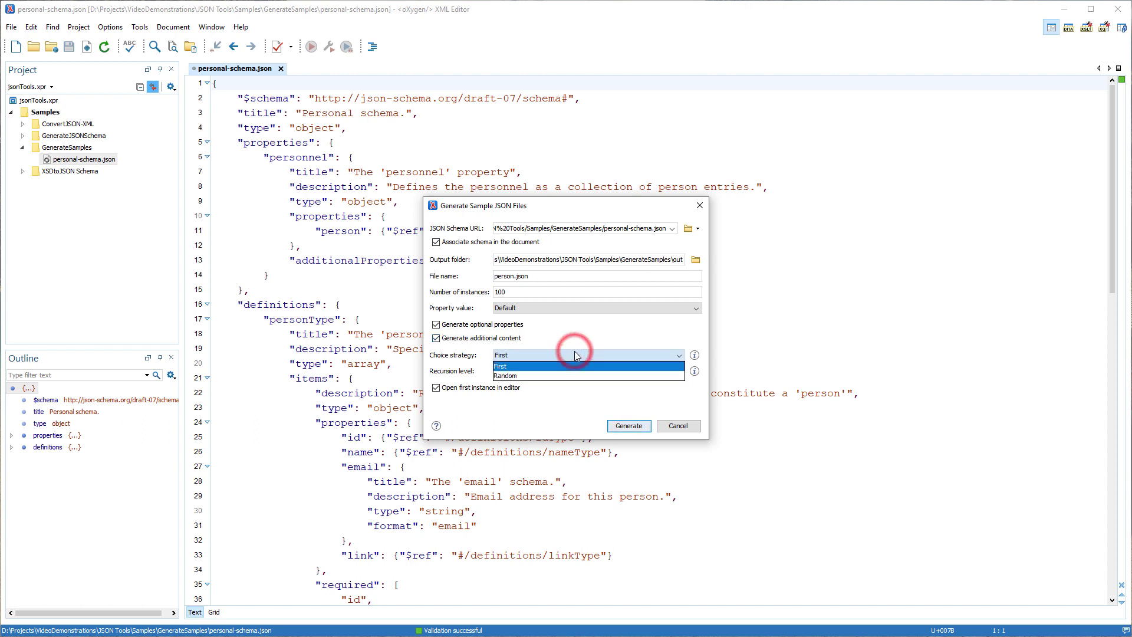
{"action": "left_click", "coordinate": [573, 366]}
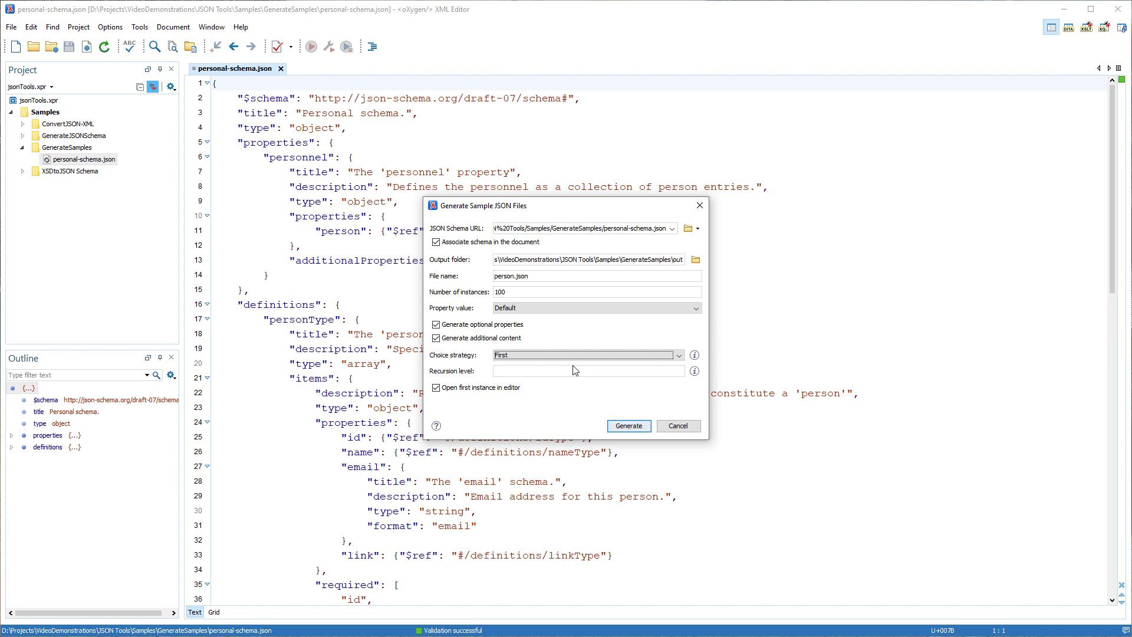
{"action": "left_click", "coordinate": [624, 428]}
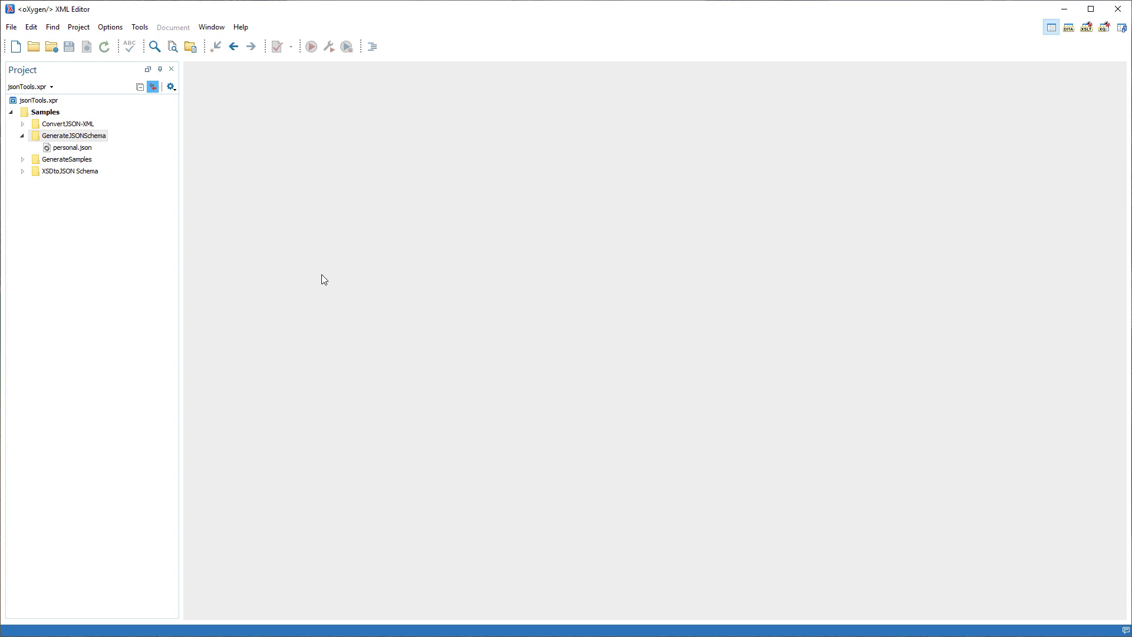
- Open personal.json from the GenerateJSONSchema folder and bring up Generate JSON Schema
{"action": "left_click", "coordinate": [82, 148]}
{"action": "double_click", "coordinate": [82, 148]}
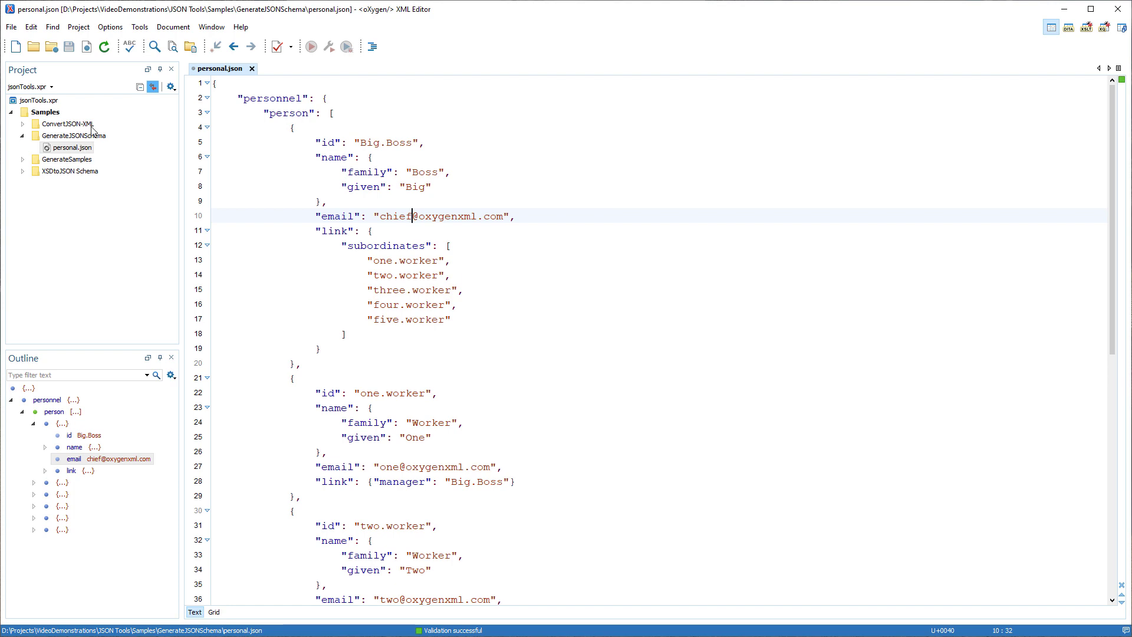
{"action": "left_click", "coordinate": [138, 28]}
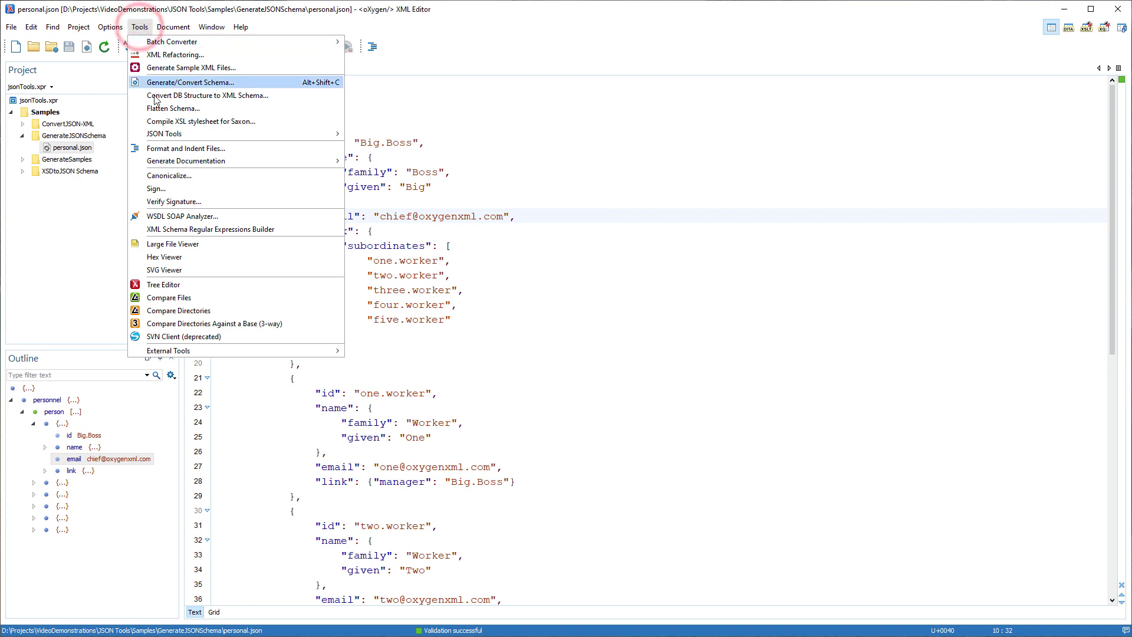
{"action": "mouse_move", "coordinate": [165, 133]}
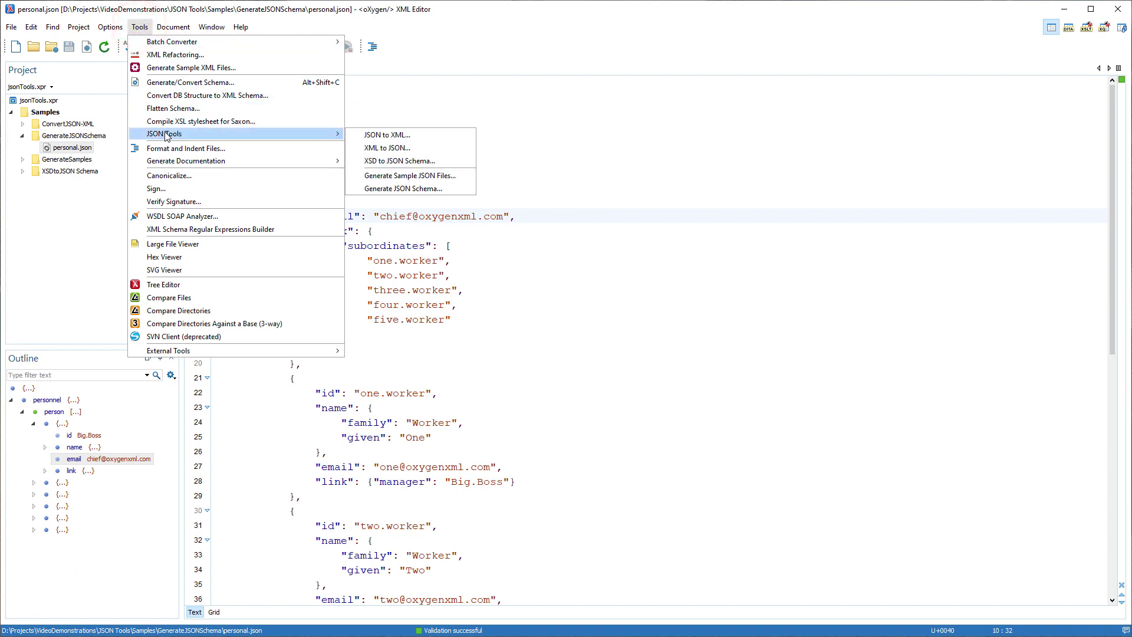
{"action": "left_click", "coordinate": [376, 193]}
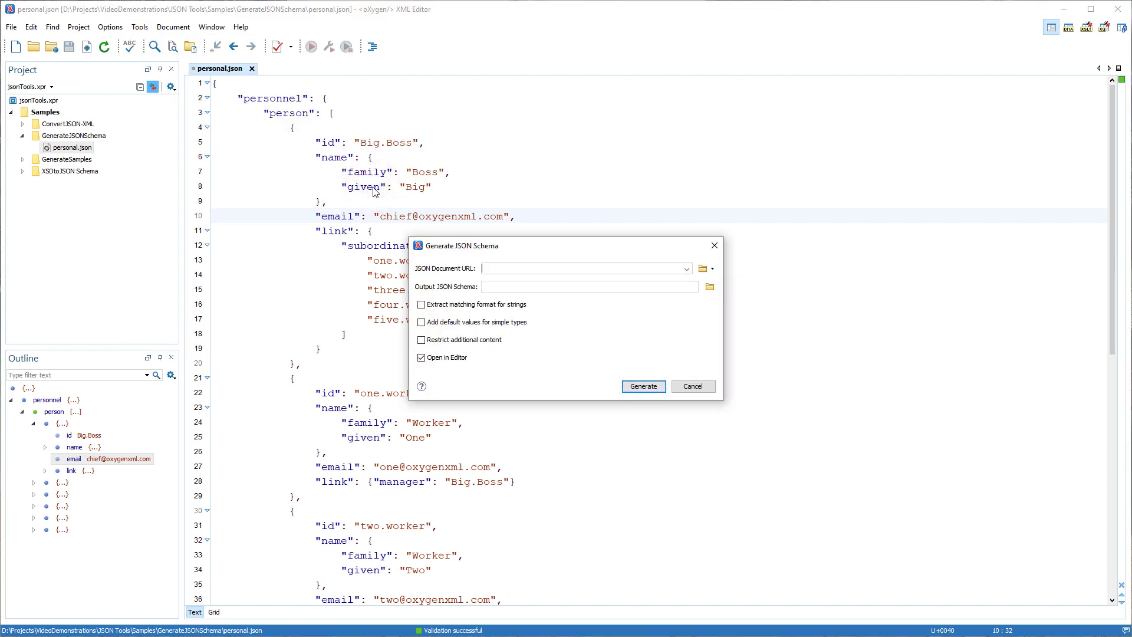
- Generate a schema from personal.json with string formats extracted and additional content restricted
{"action": "left_click", "coordinate": [687, 269]}
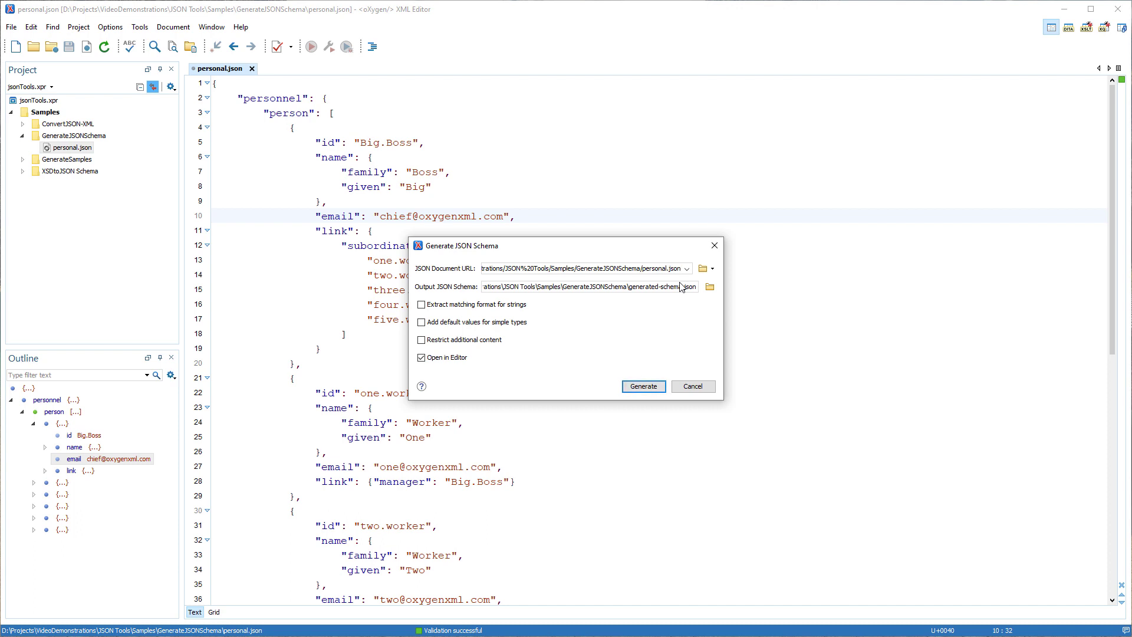
{"action": "left_click", "coordinate": [453, 308]}
{"action": "left_click", "coordinate": [449, 342]}
{"action": "left_click", "coordinate": [639, 386]}
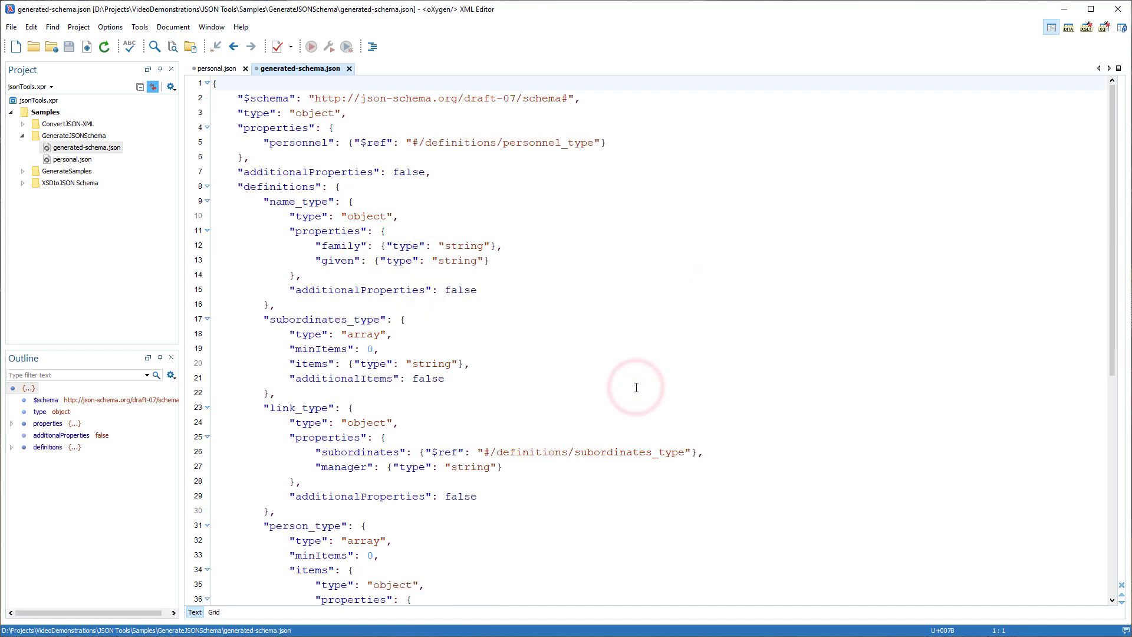
- Validate personal.json against generated-schema.json using Validate with
{"action": "left_click", "coordinate": [217, 69]}
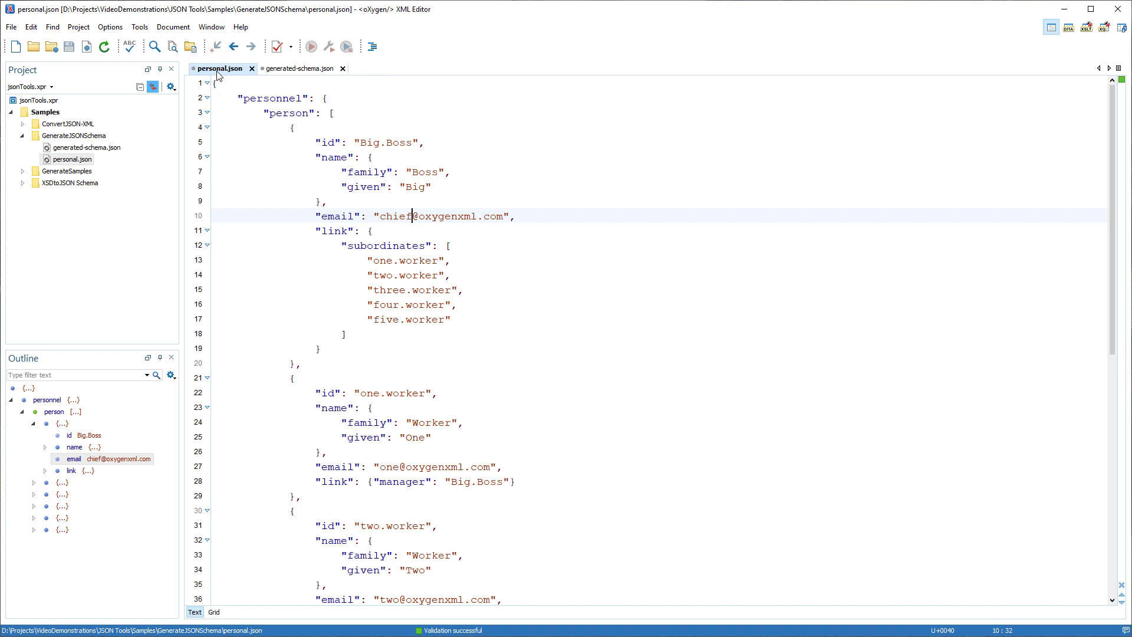
{"action": "left_click", "coordinate": [291, 48]}
{"action": "left_click", "coordinate": [295, 89]}
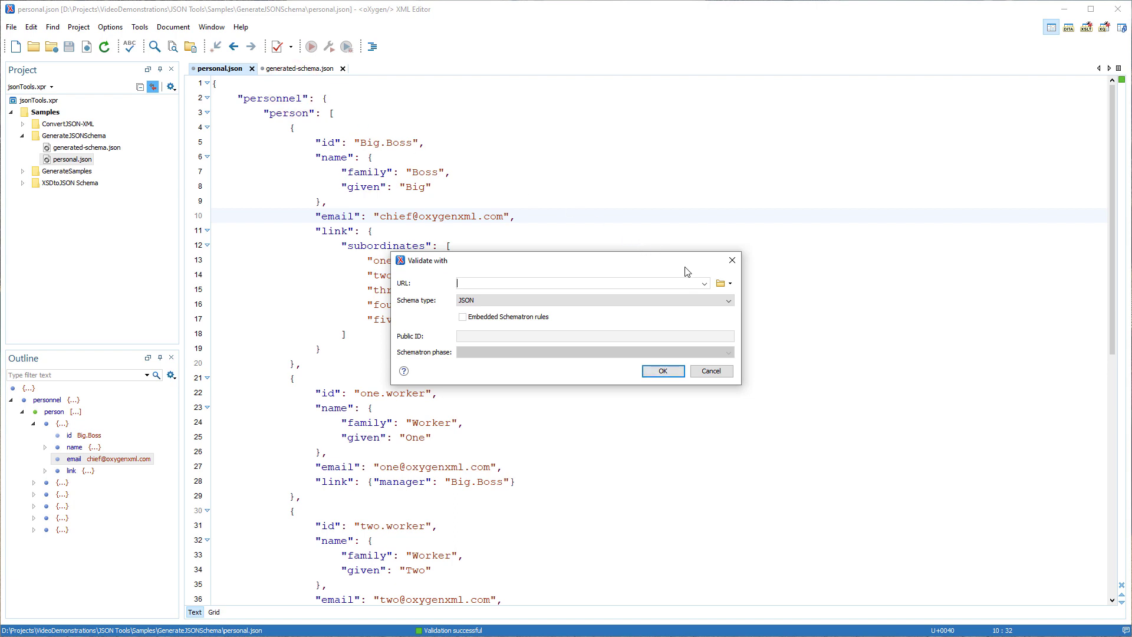
{"action": "left_click", "coordinate": [704, 283]}
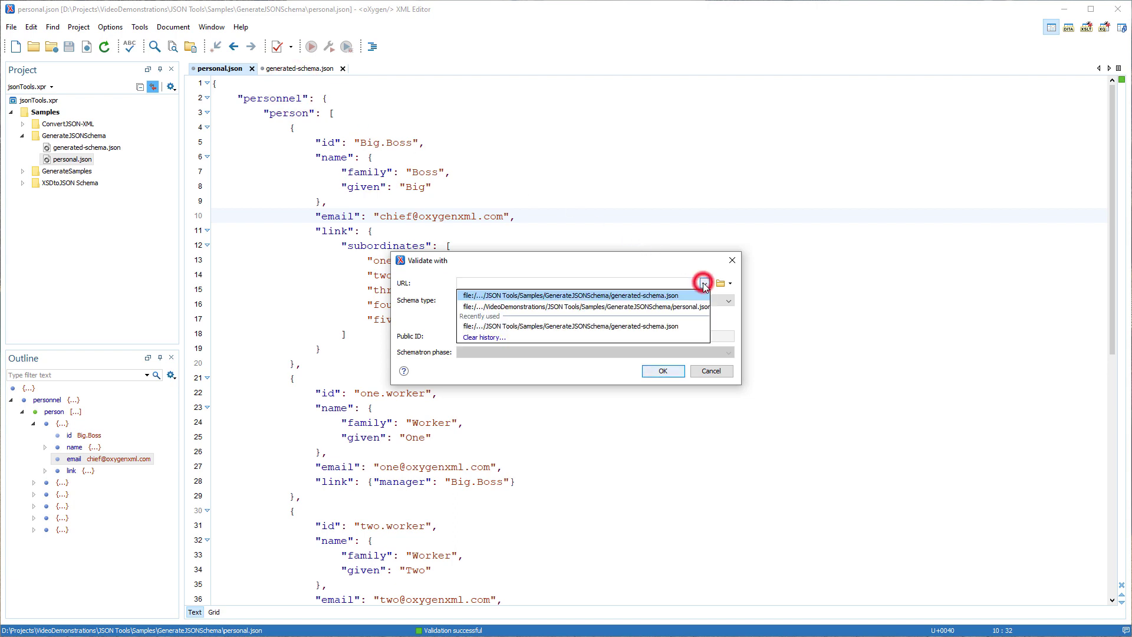
{"action": "left_click", "coordinate": [673, 297]}
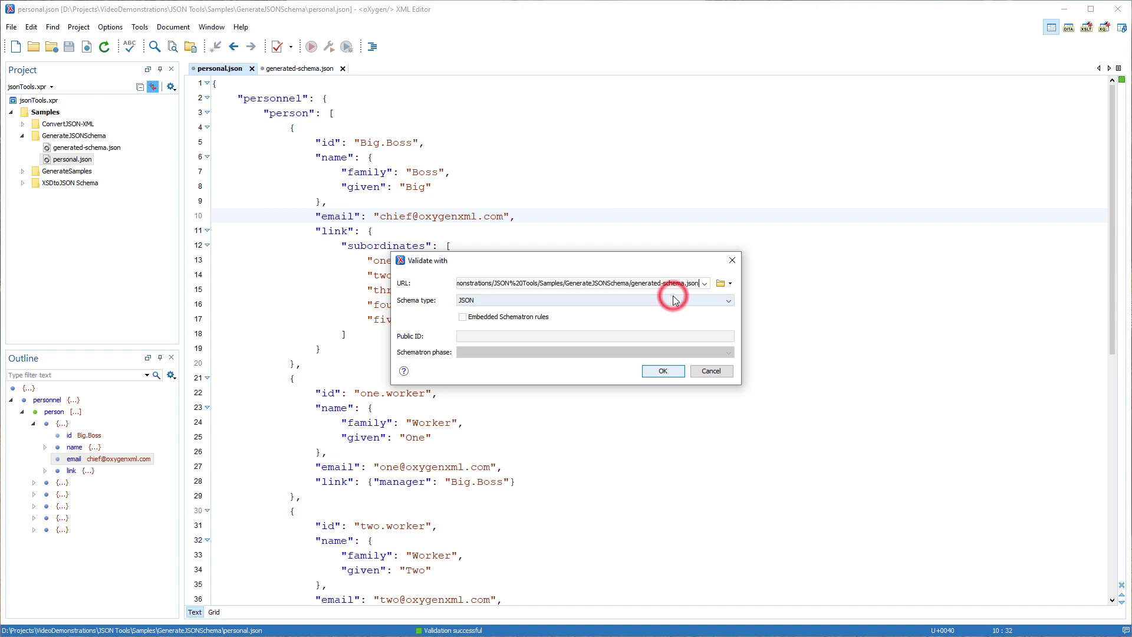
{"action": "left_click", "coordinate": [668, 371]}
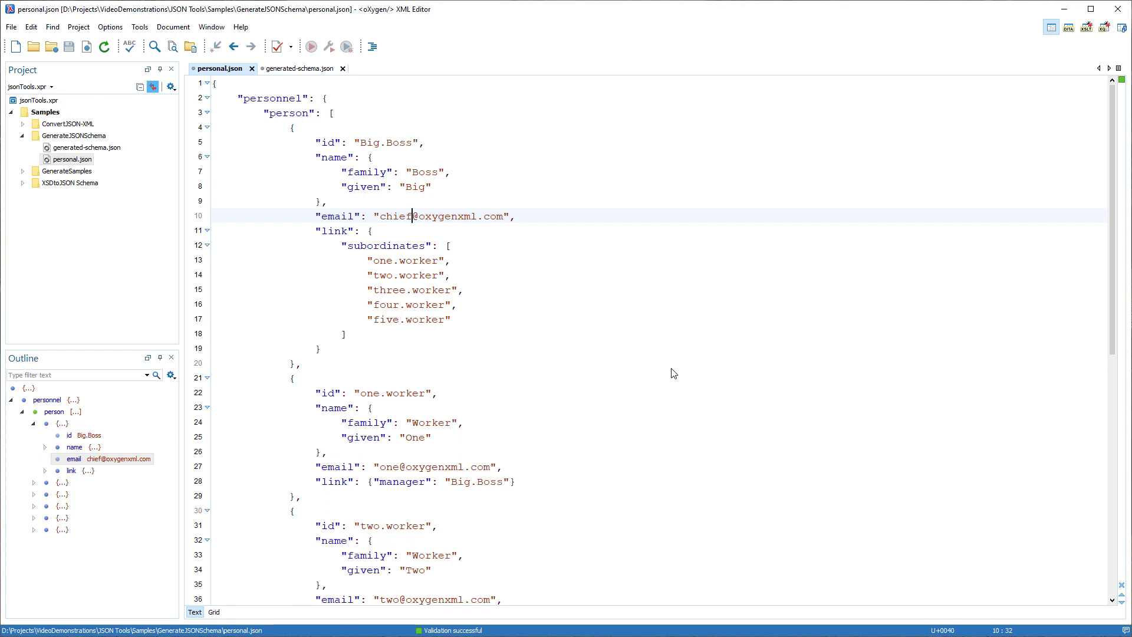
- Delete the @ from the first email and revalidate against generated-schema.json
{"action": "key", "text": "Delete"}
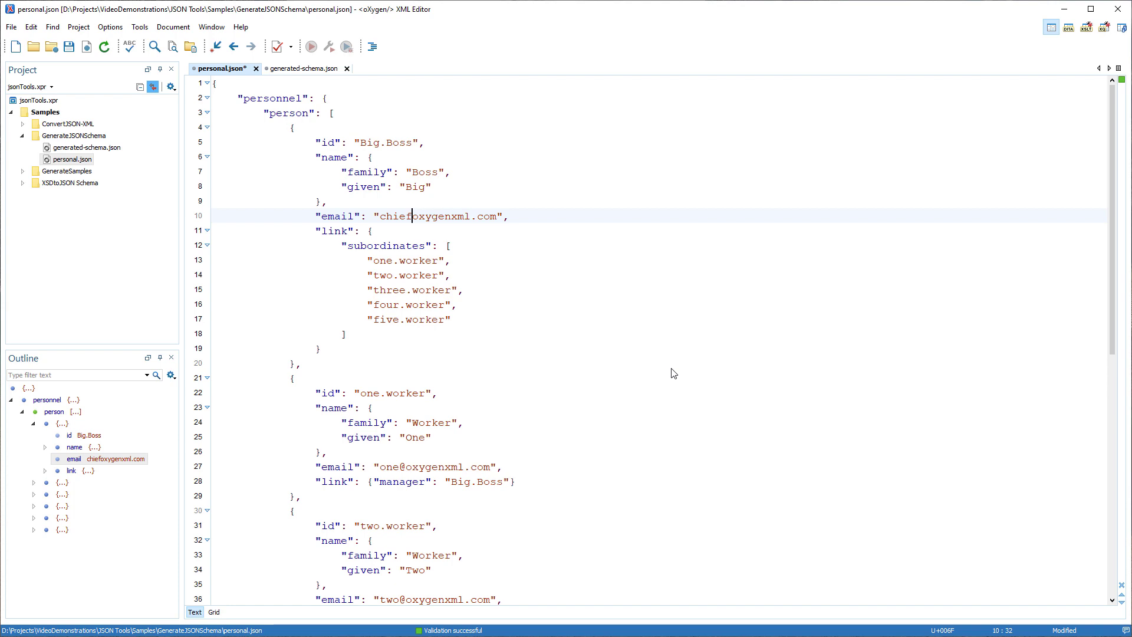
{"action": "left_click", "coordinate": [289, 49]}
{"action": "left_click", "coordinate": [301, 89]}
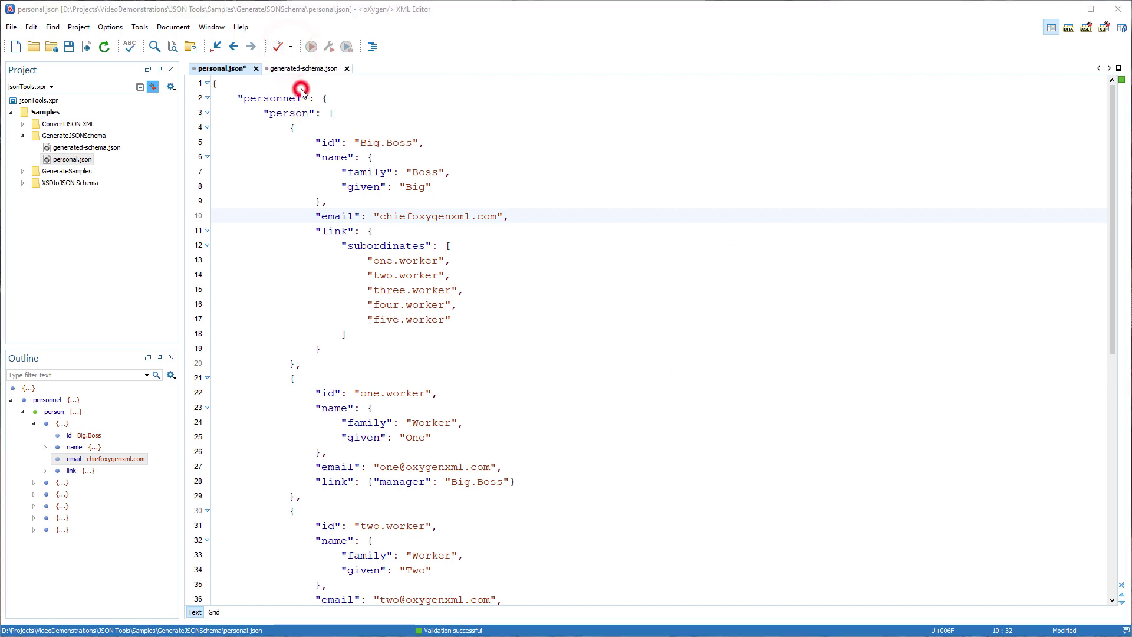
{"action": "left_click", "coordinate": [659, 371]}
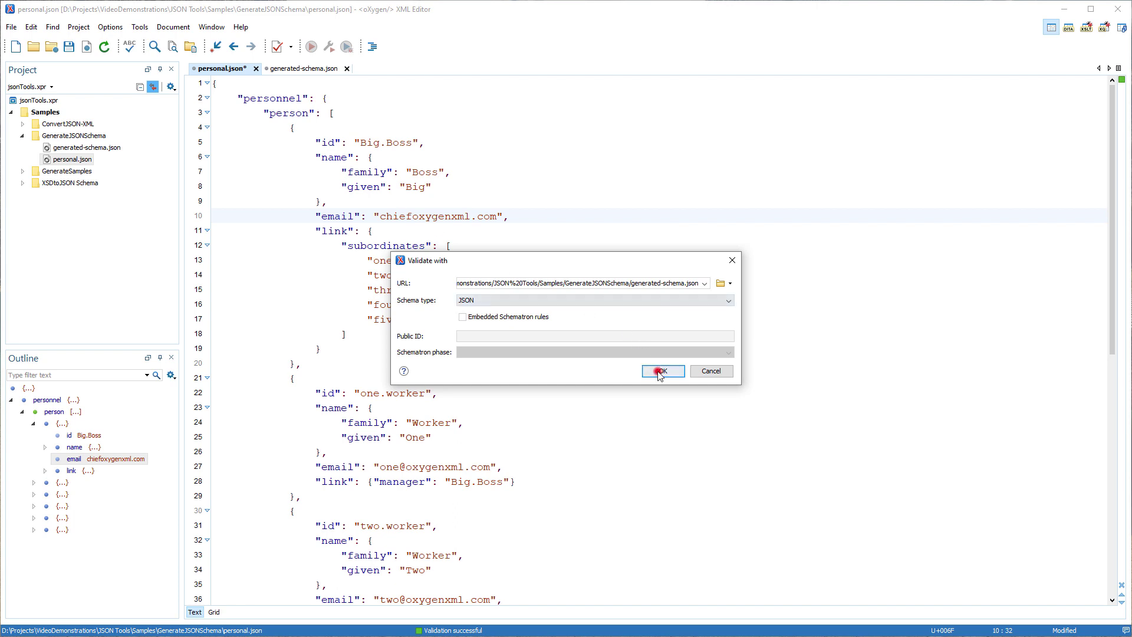